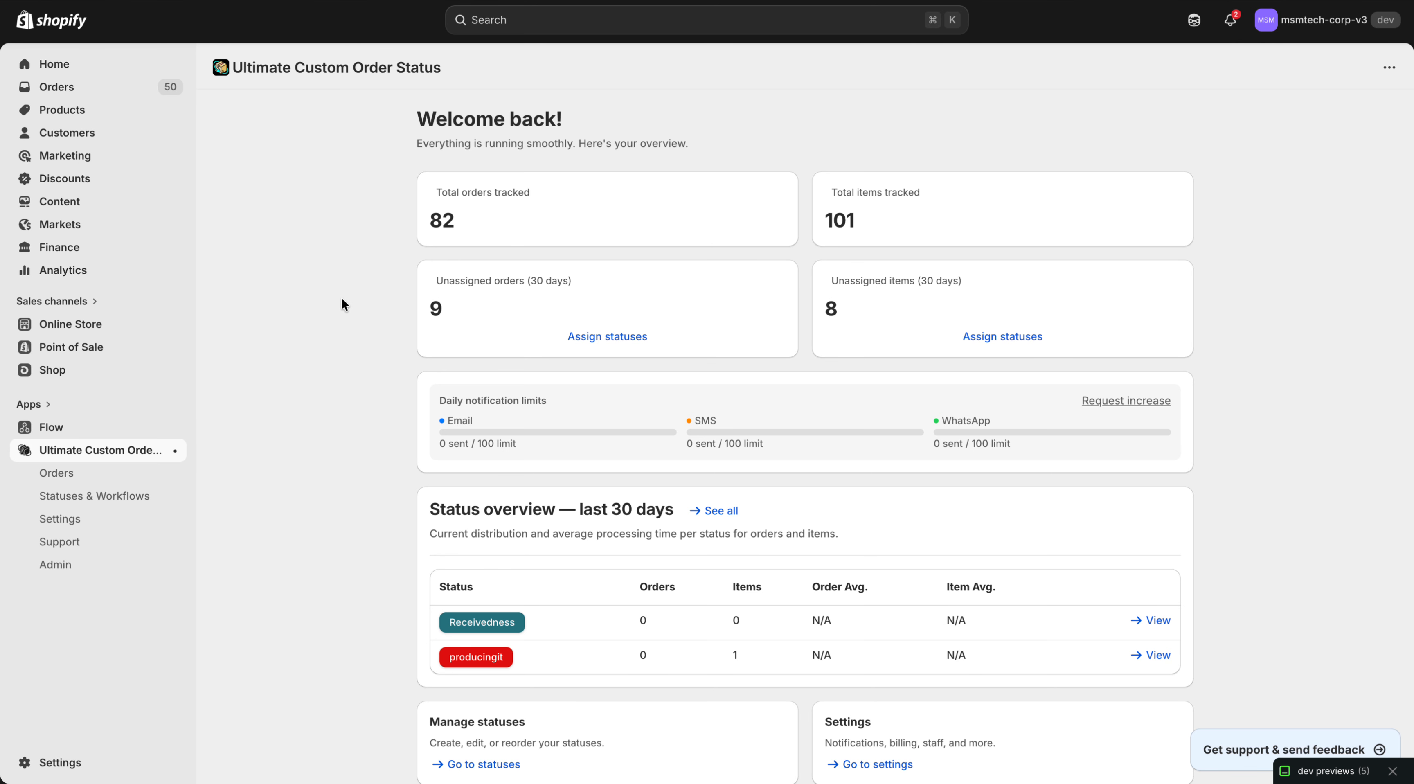
# Open the Ultimate Custom Order Status settings and go to the customer order tracking section
pyautogui.scroll(-3, 341, 304)
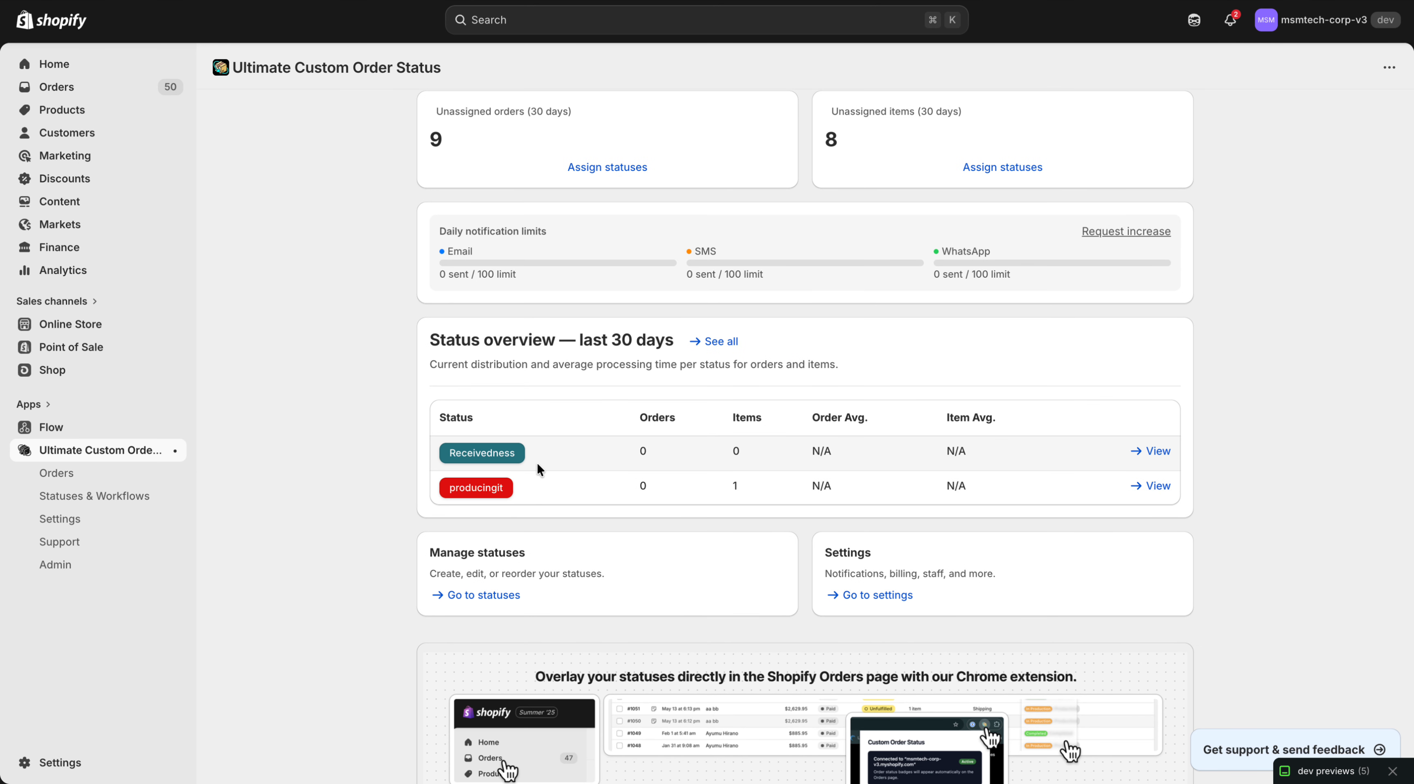
pyautogui.scroll(3, 536, 461)
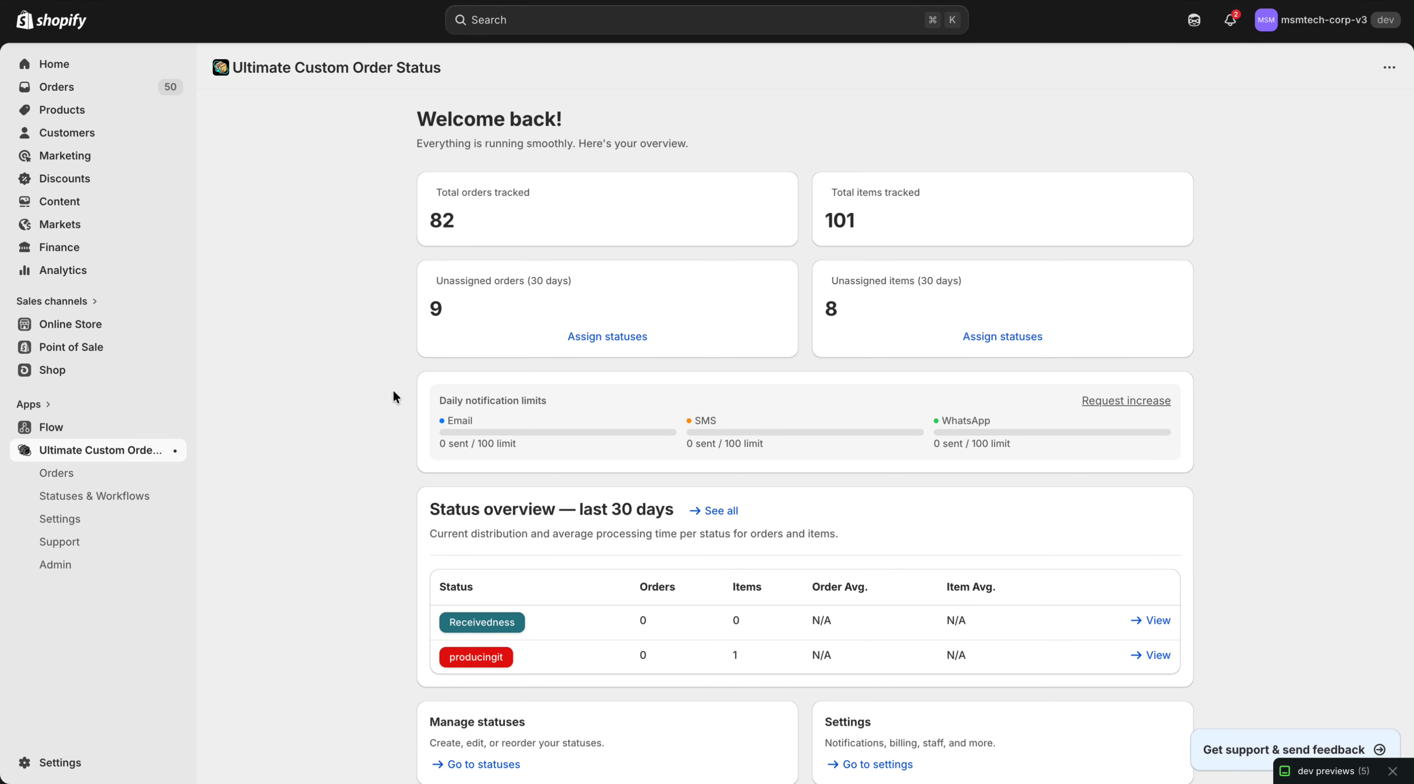
pyautogui.scroll(-3, 392, 389)
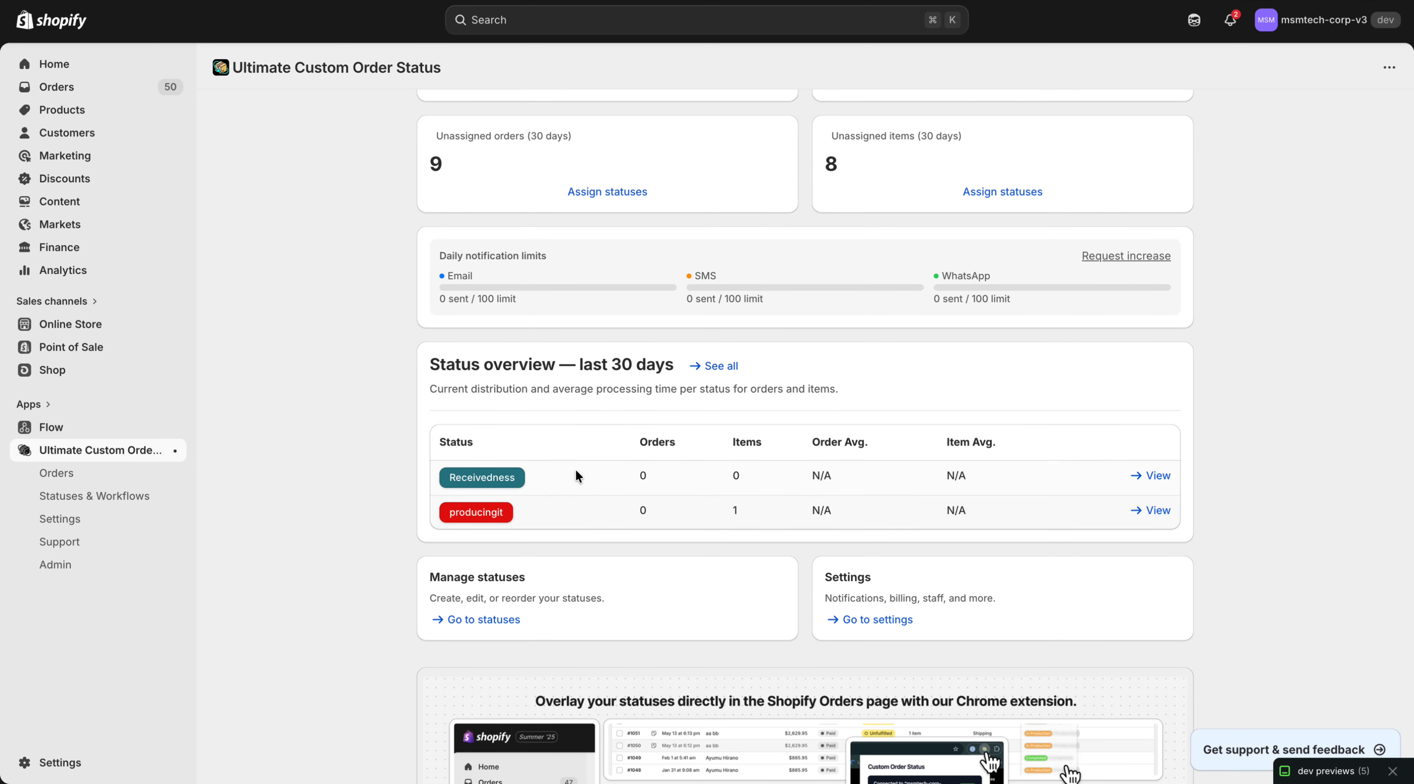
pyautogui.scroll(2, 650, 465)
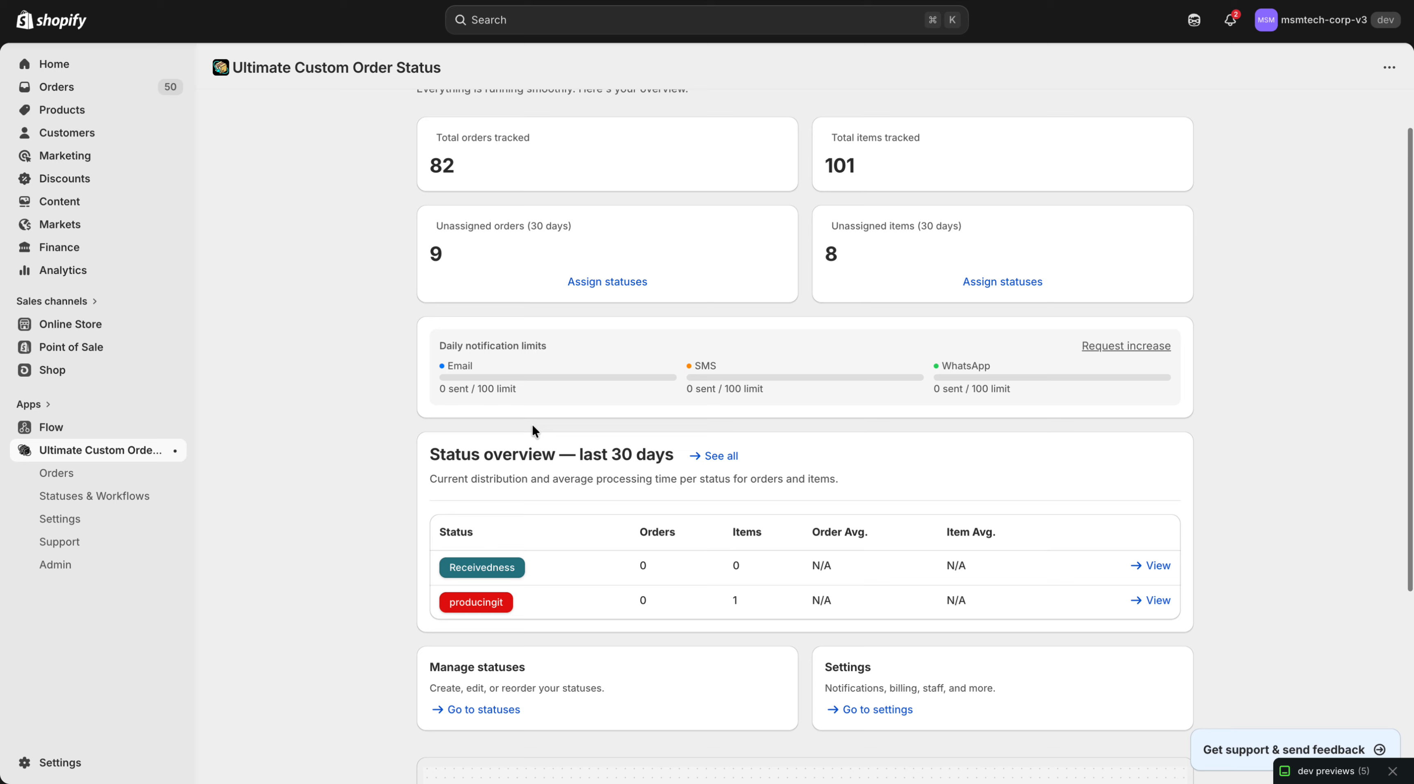
pyautogui.scroll(-3, 531, 423)
pyautogui.scroll(2, 521, 469)
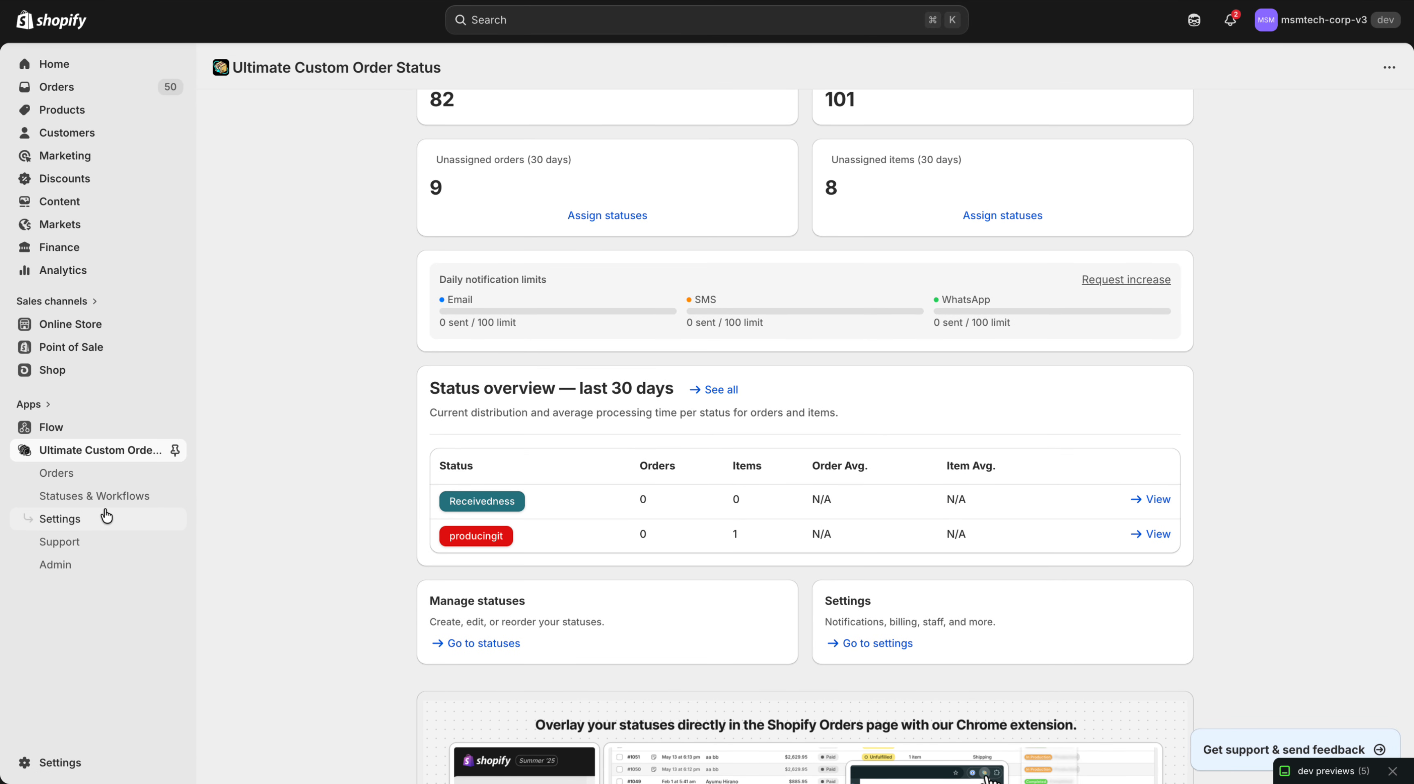
pyautogui.click(874, 640)
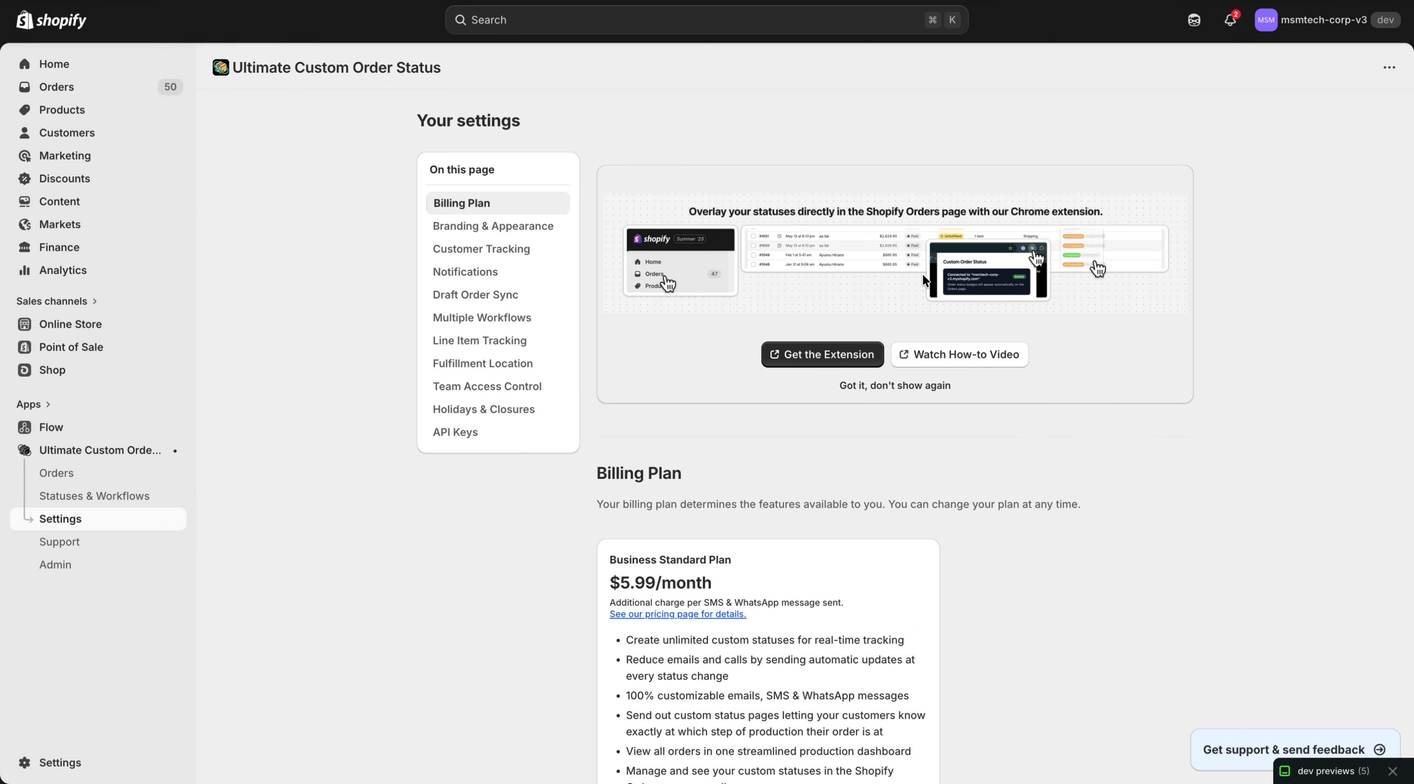
pyautogui.scroll(-15, 923, 279)
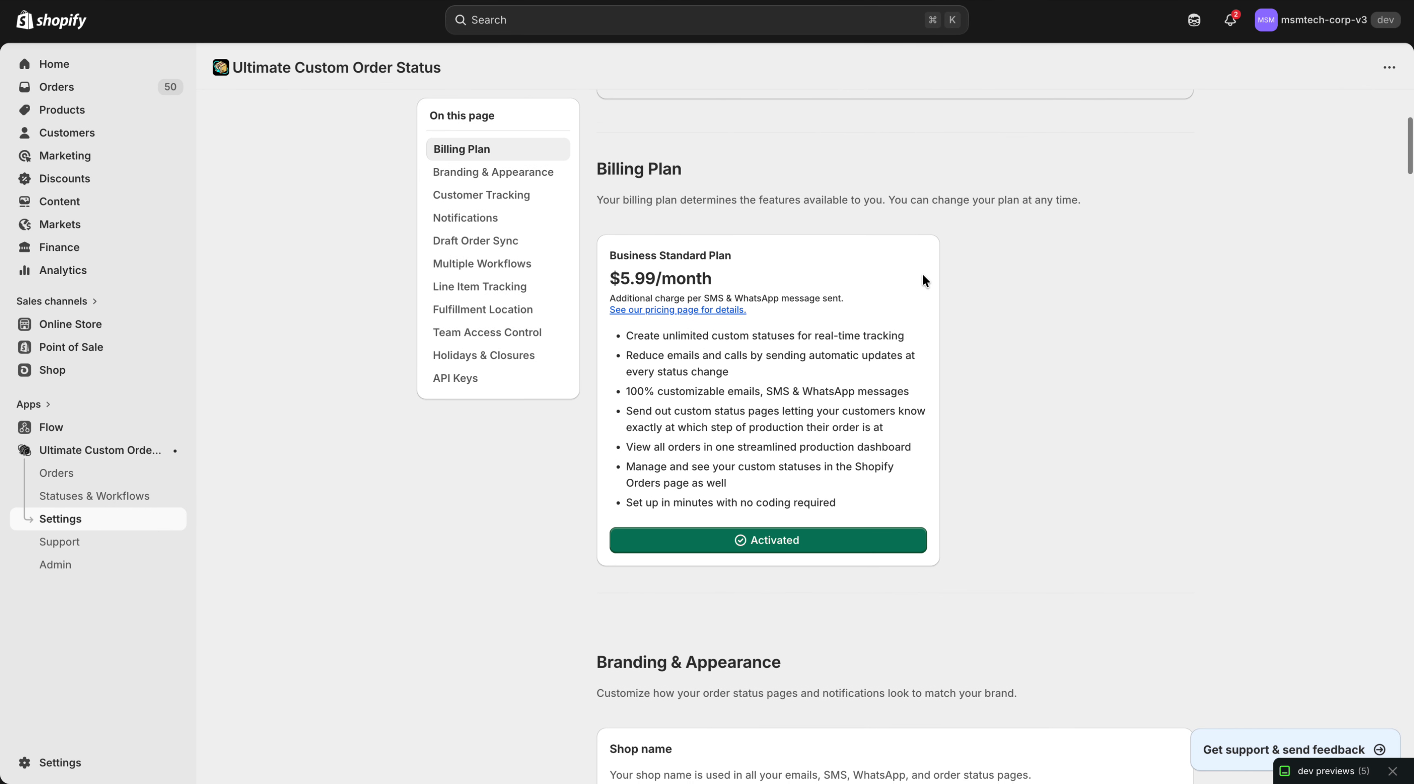
pyautogui.scroll(-10, 759, 257)
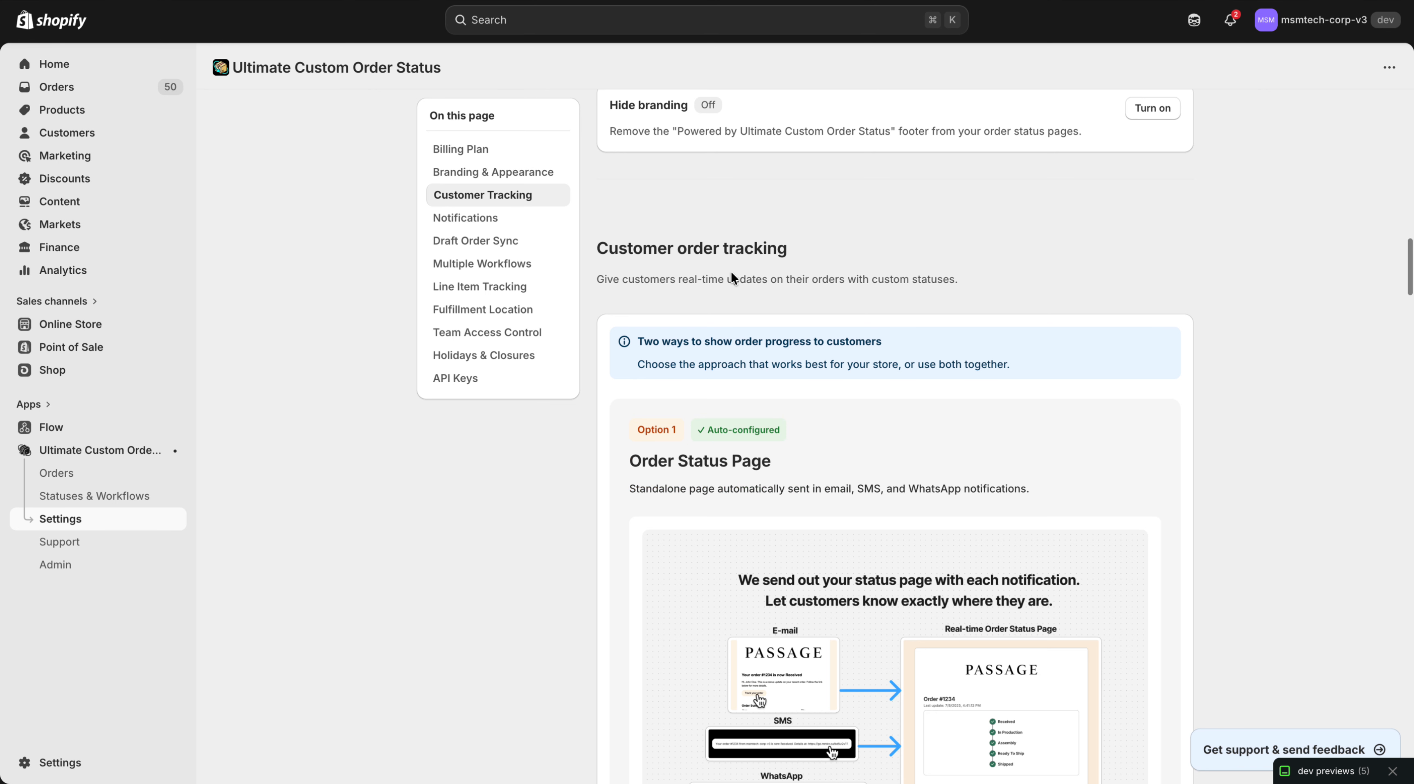
# Review the Order Status Page option, including its notification example, included features and optional order lookup page link
pyautogui.scroll(-5, 744, 305)
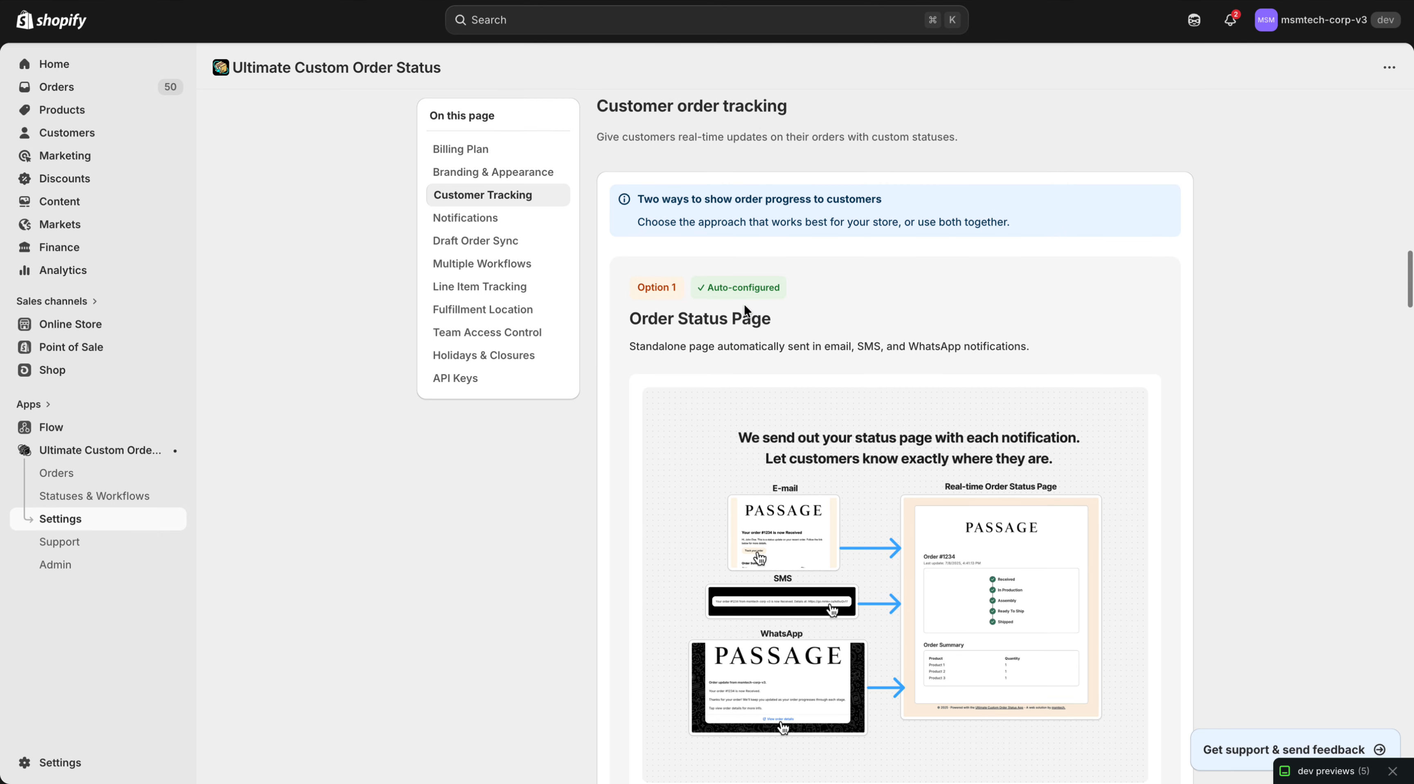
pyautogui.scroll(-4, 745, 279)
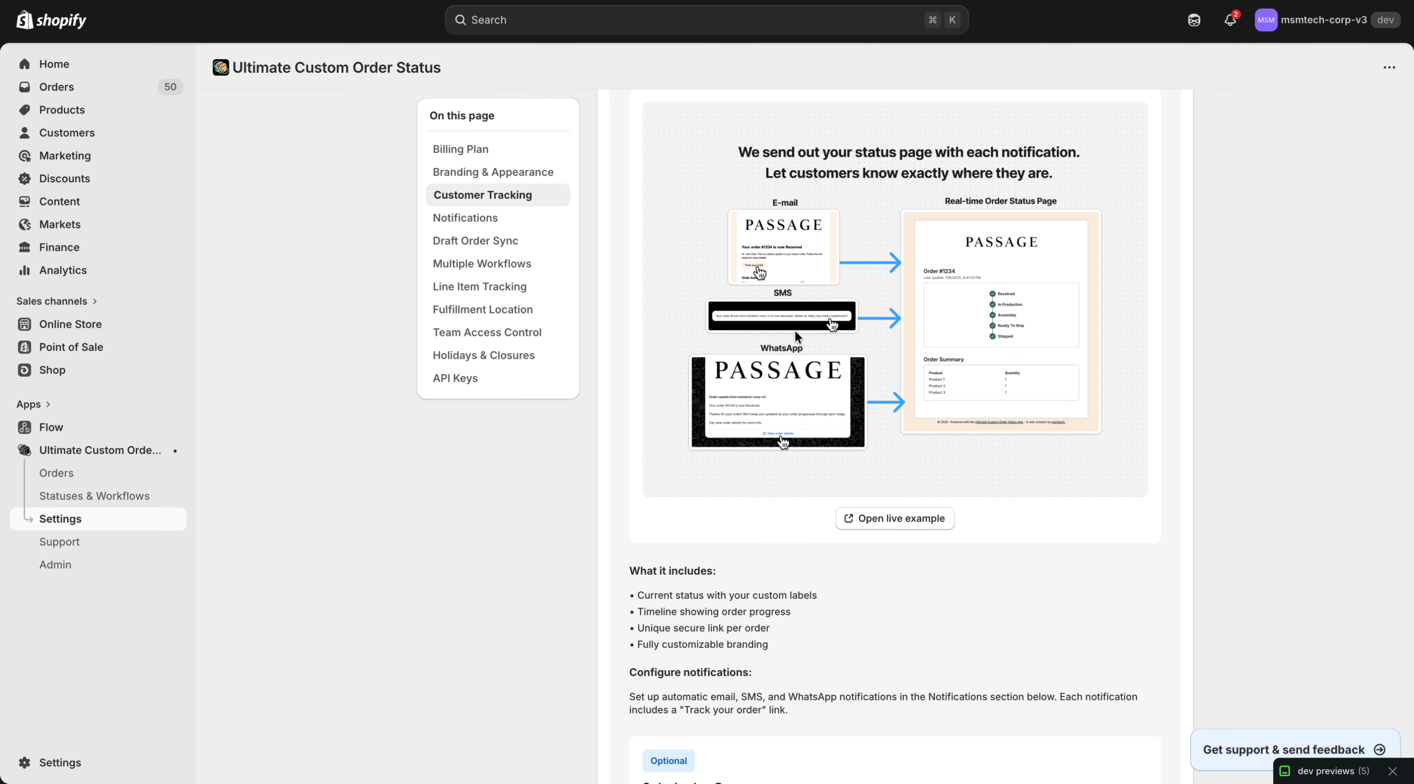
pyautogui.scroll(-5, 896, 336)
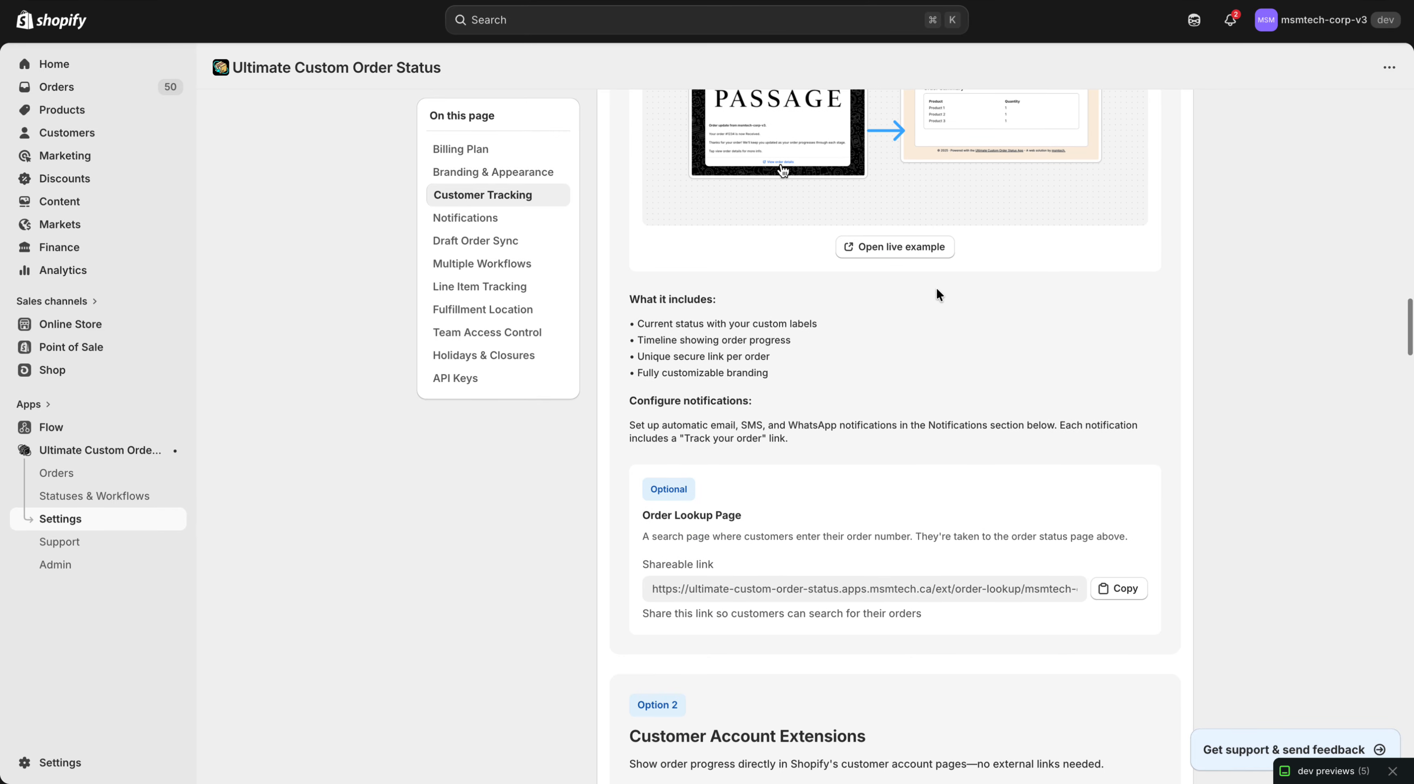
pyautogui.scroll(3, 894, 252)
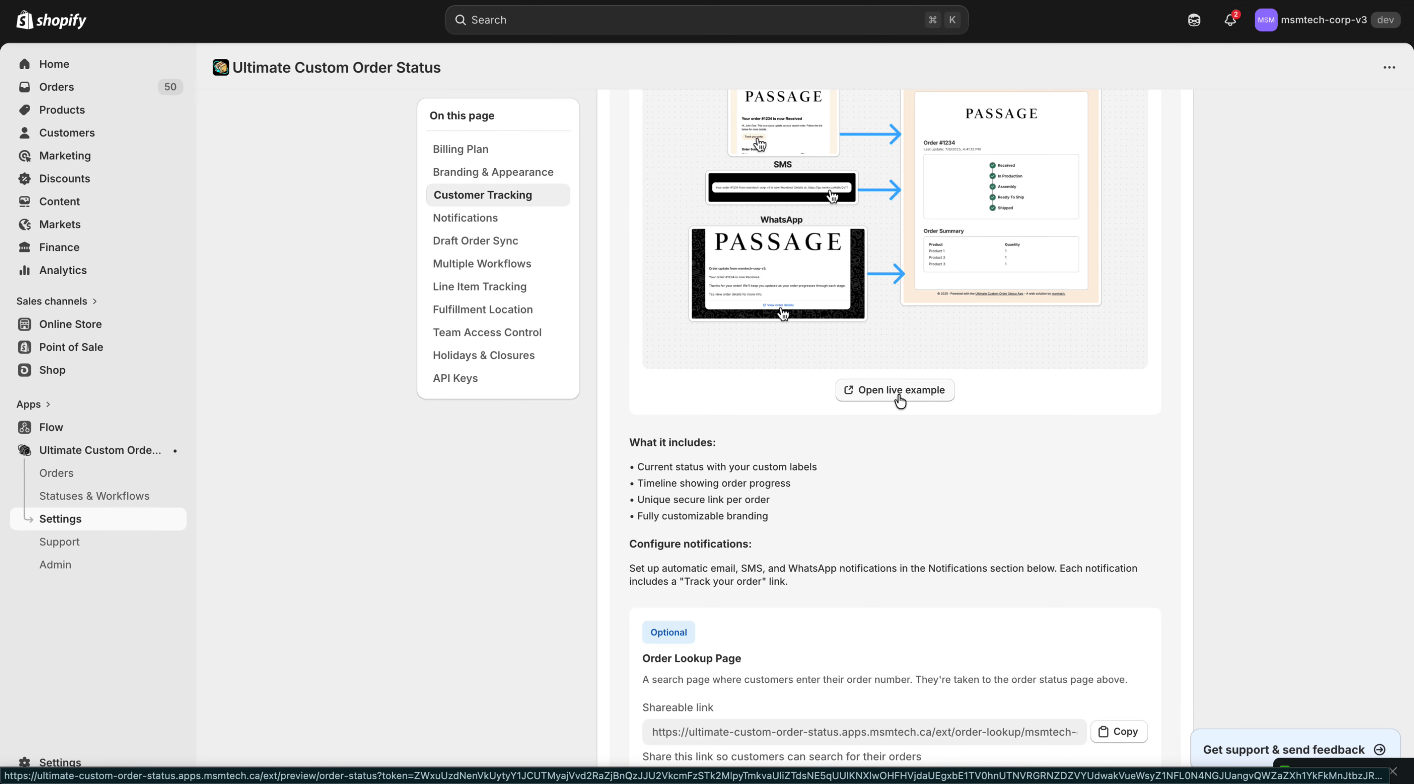
pyautogui.scroll(-5, 911, 395)
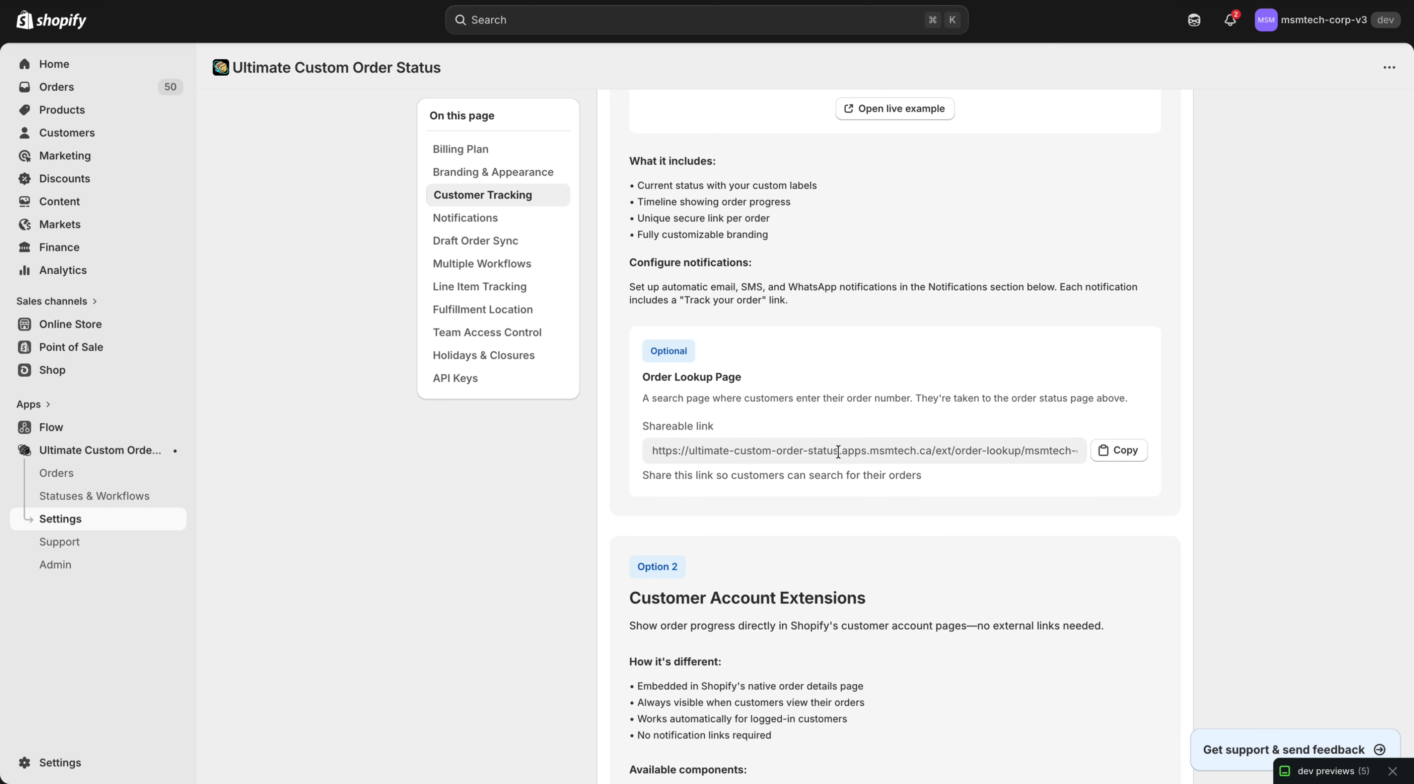
pyautogui.scroll(5, 838, 451)
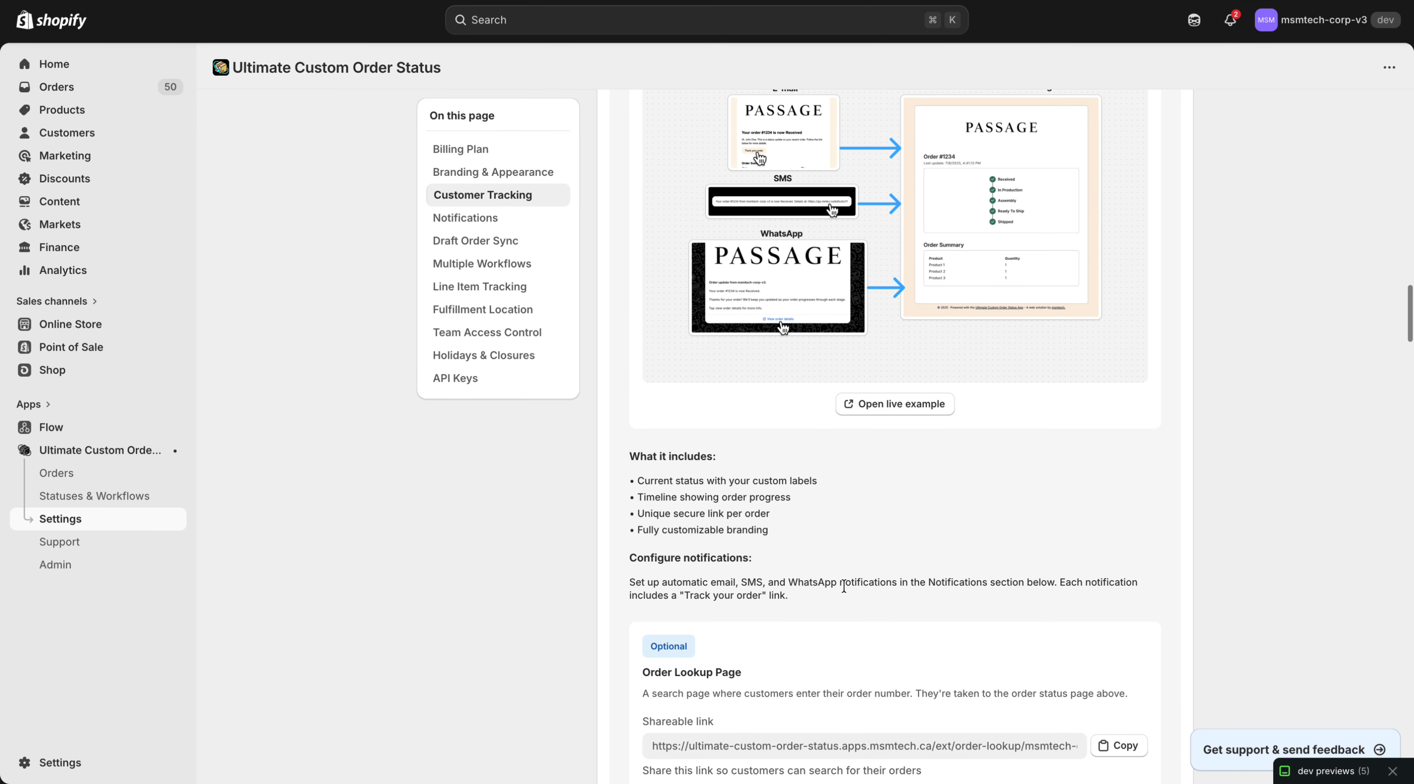
pyautogui.scroll(2, 879, 467)
pyautogui.scroll(-10, 985, 376)
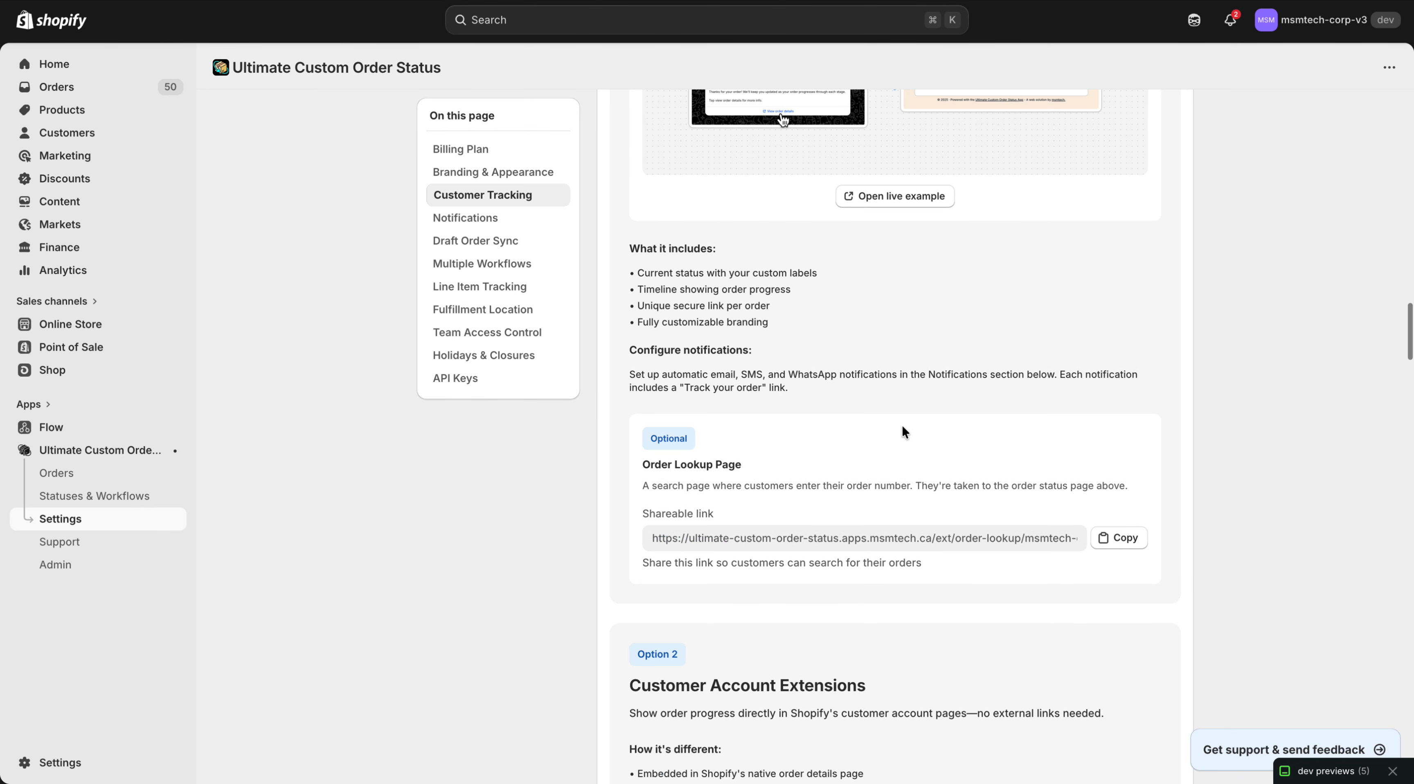
# Review the Customer Account Extensions option, its available timeline, banner and card components, and the setup instructions
pyautogui.scroll(-4, 899, 430)
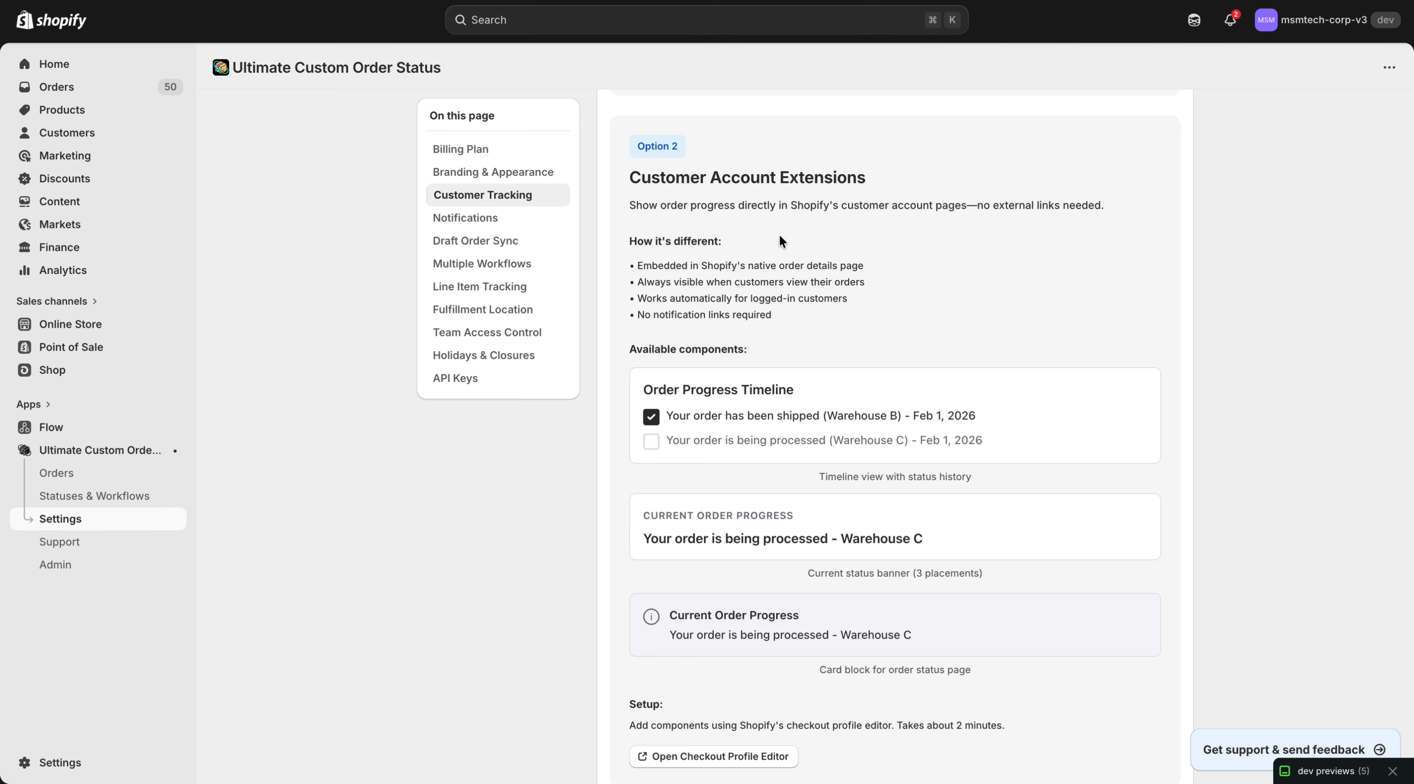
pyautogui.scroll(-1, 779, 233)
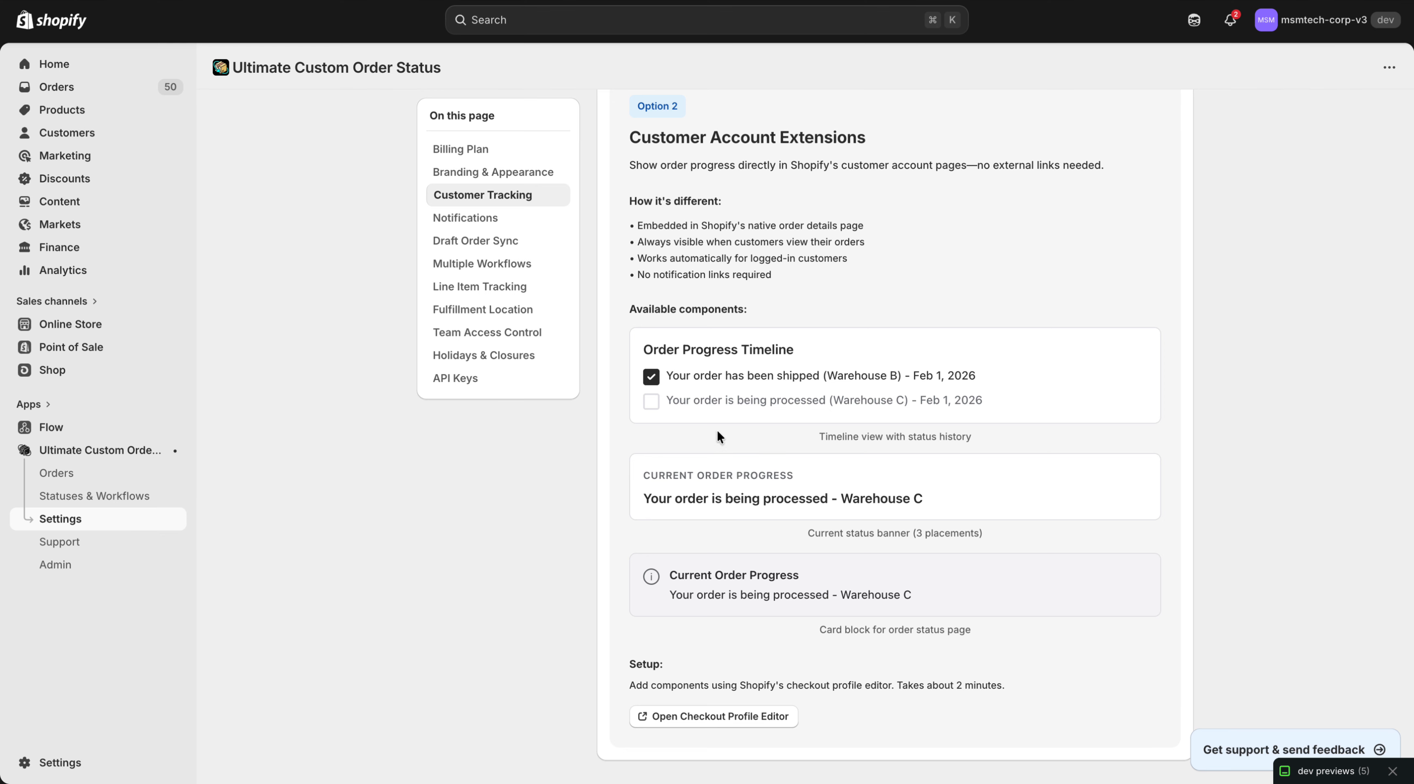
pyautogui.scroll(-2, 722, 409)
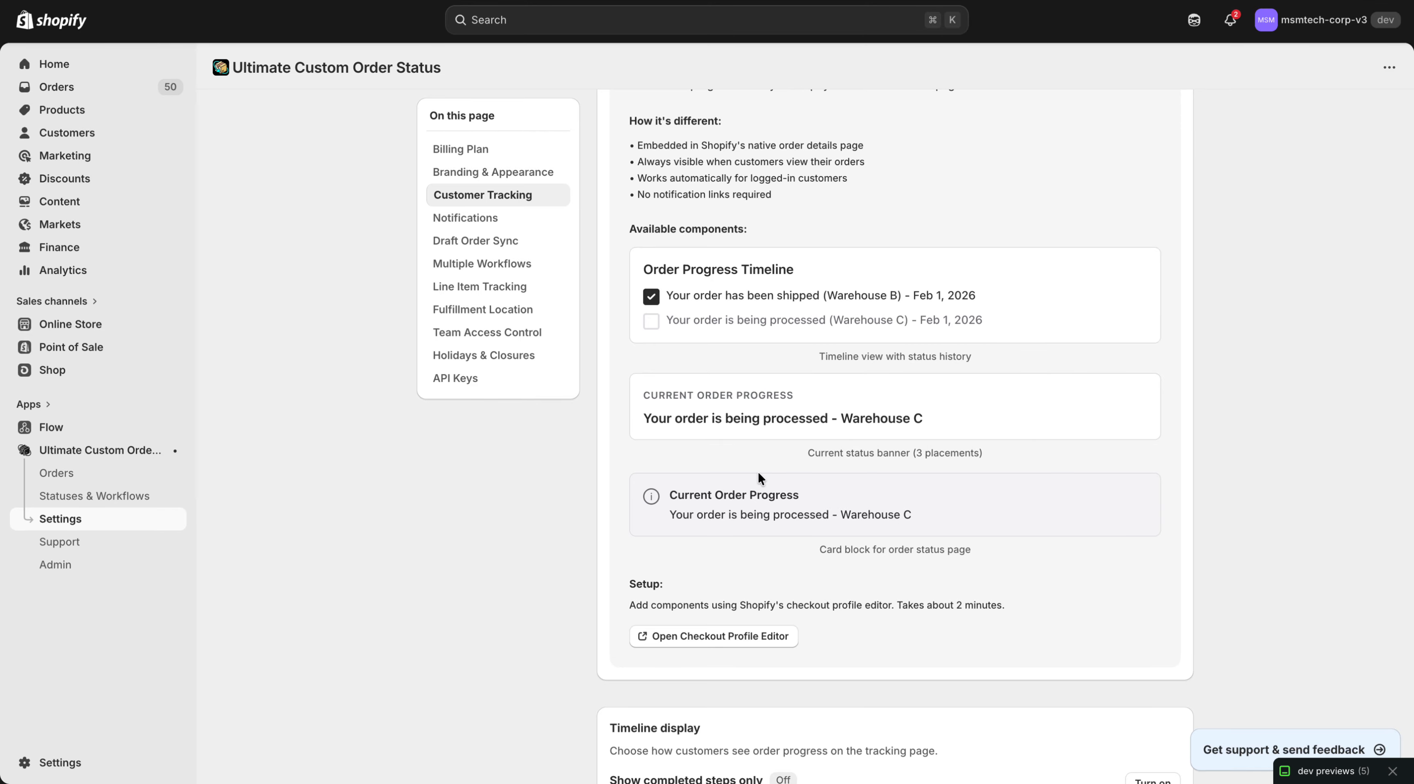
pyautogui.scroll(-1, 758, 477)
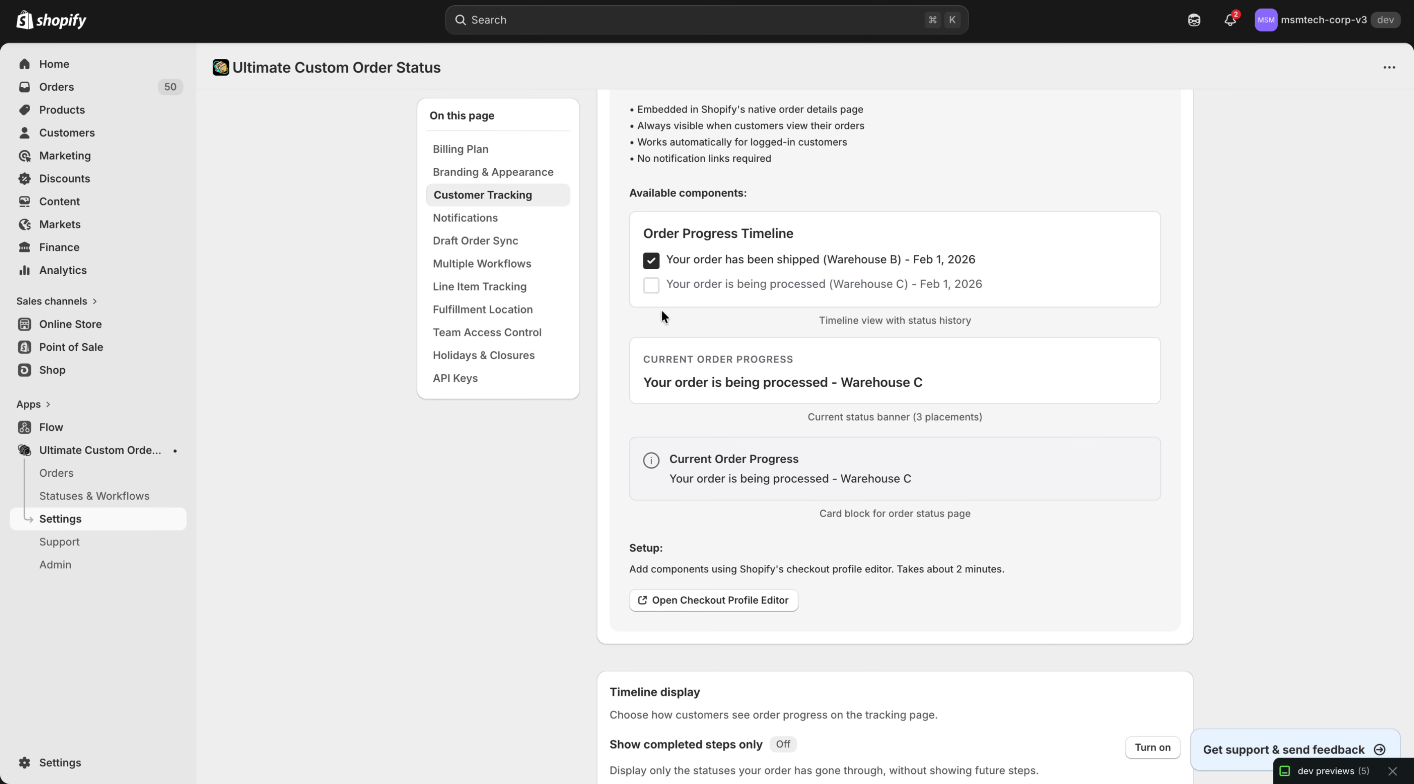
pyautogui.scroll(-1, 661, 308)
pyautogui.scroll(1, 691, 338)
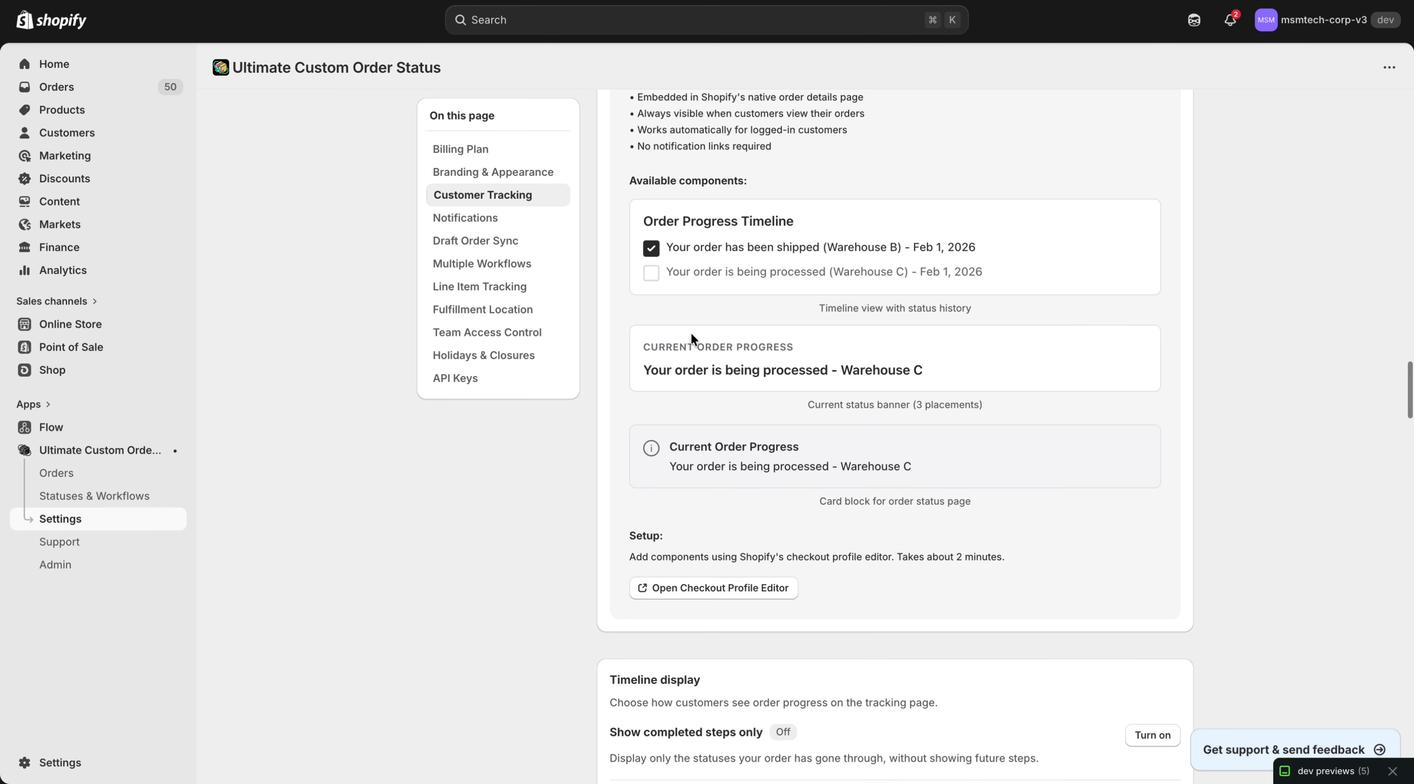
pyautogui.scroll(-1, 700, 324)
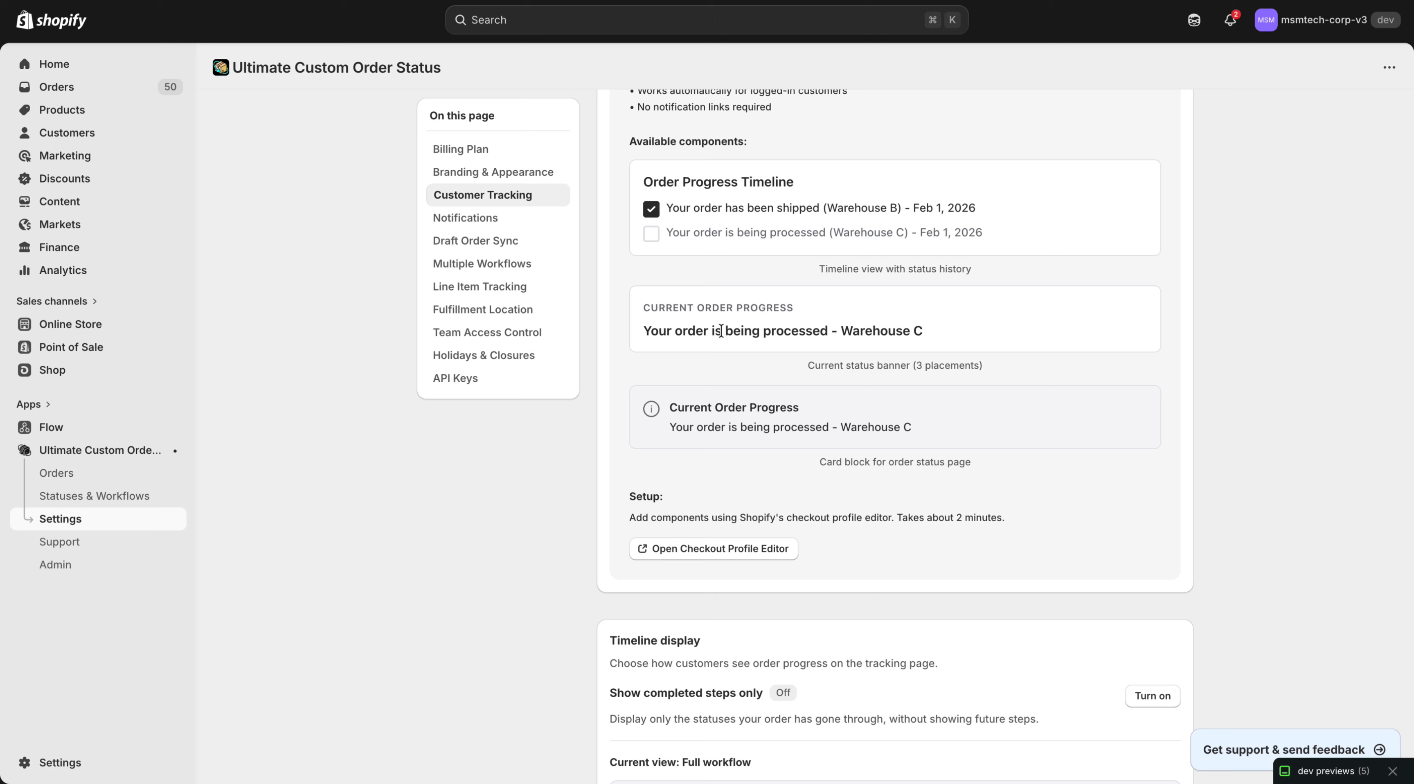
pyautogui.scroll(-1, 831, 325)
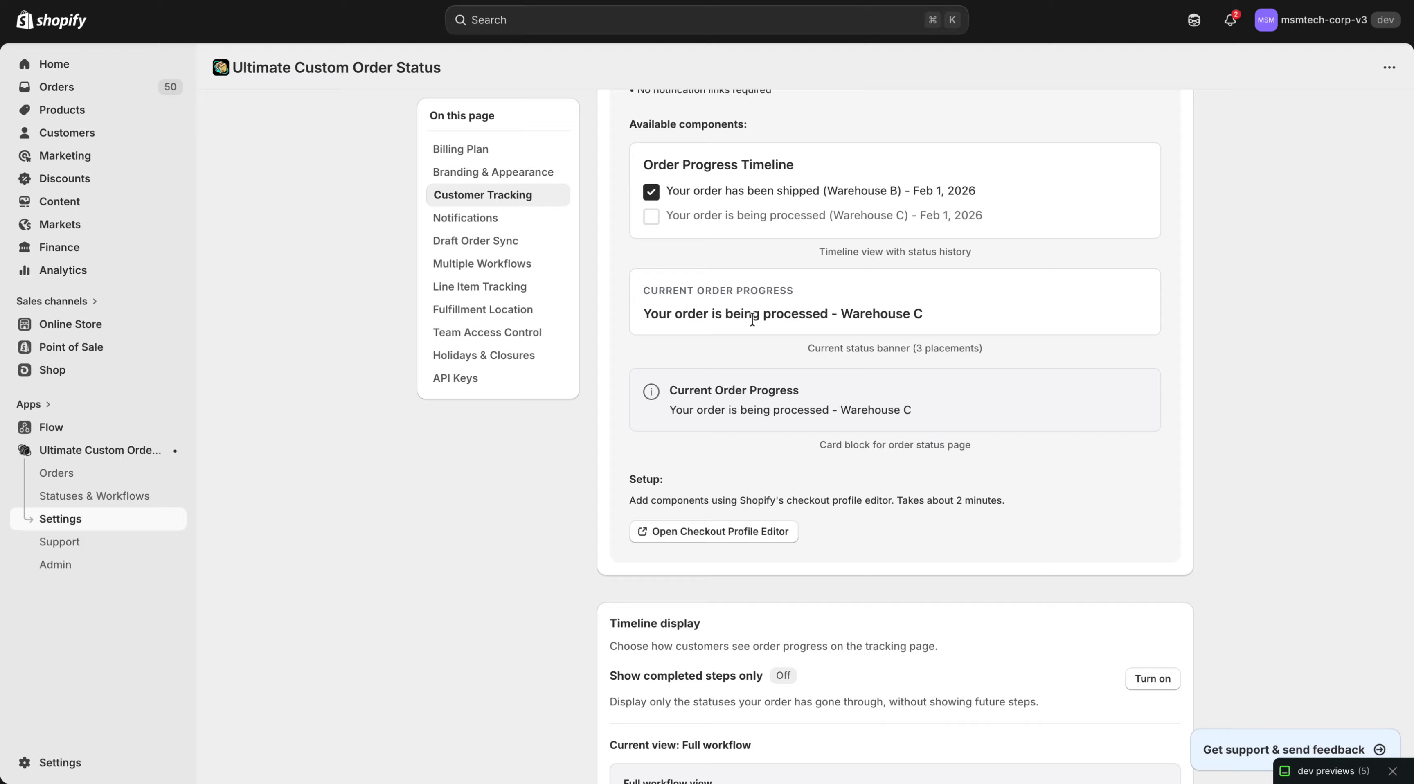
pyautogui.scroll(-2, 863, 316)
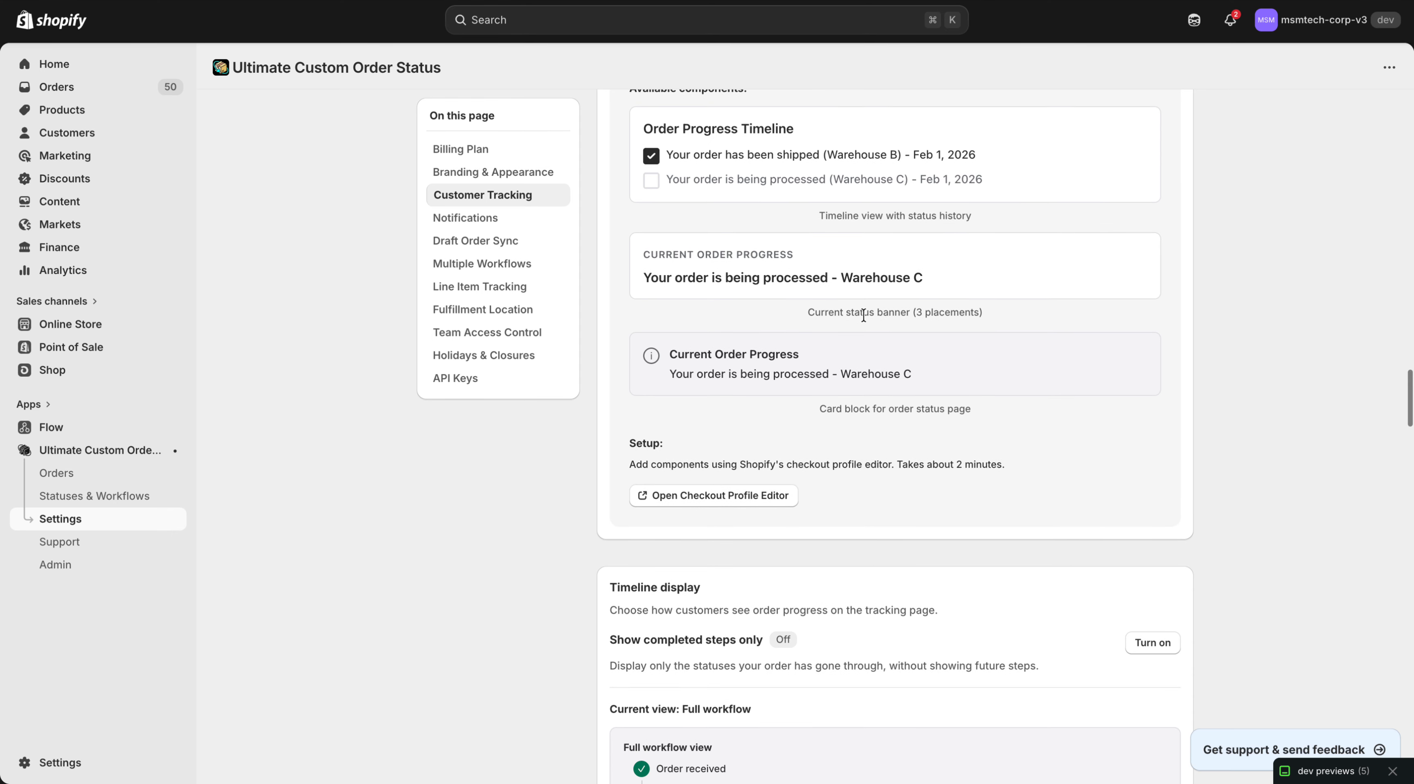
pyautogui.scroll(5, 807, 411)
pyautogui.scroll(-3, 807, 412)
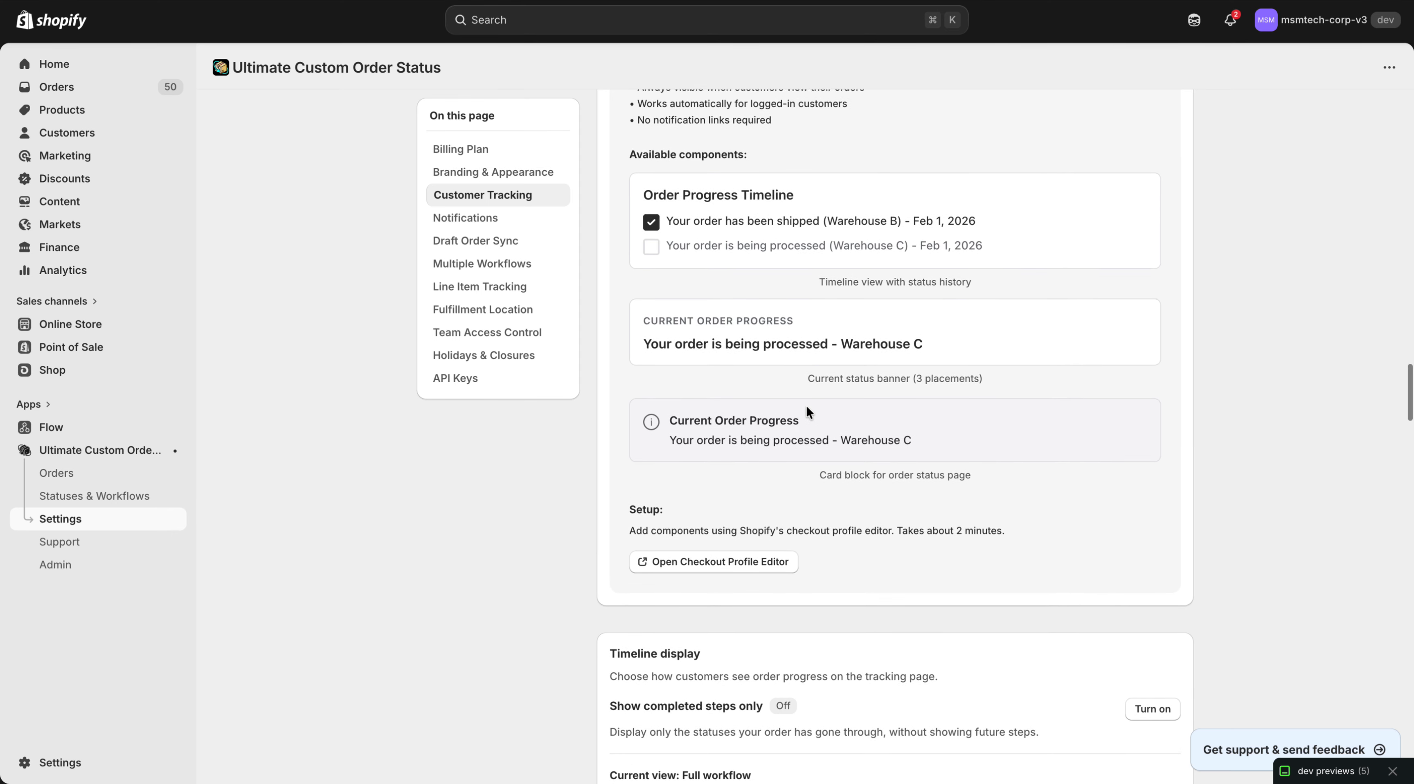
pyautogui.scroll(-1, 693, 575)
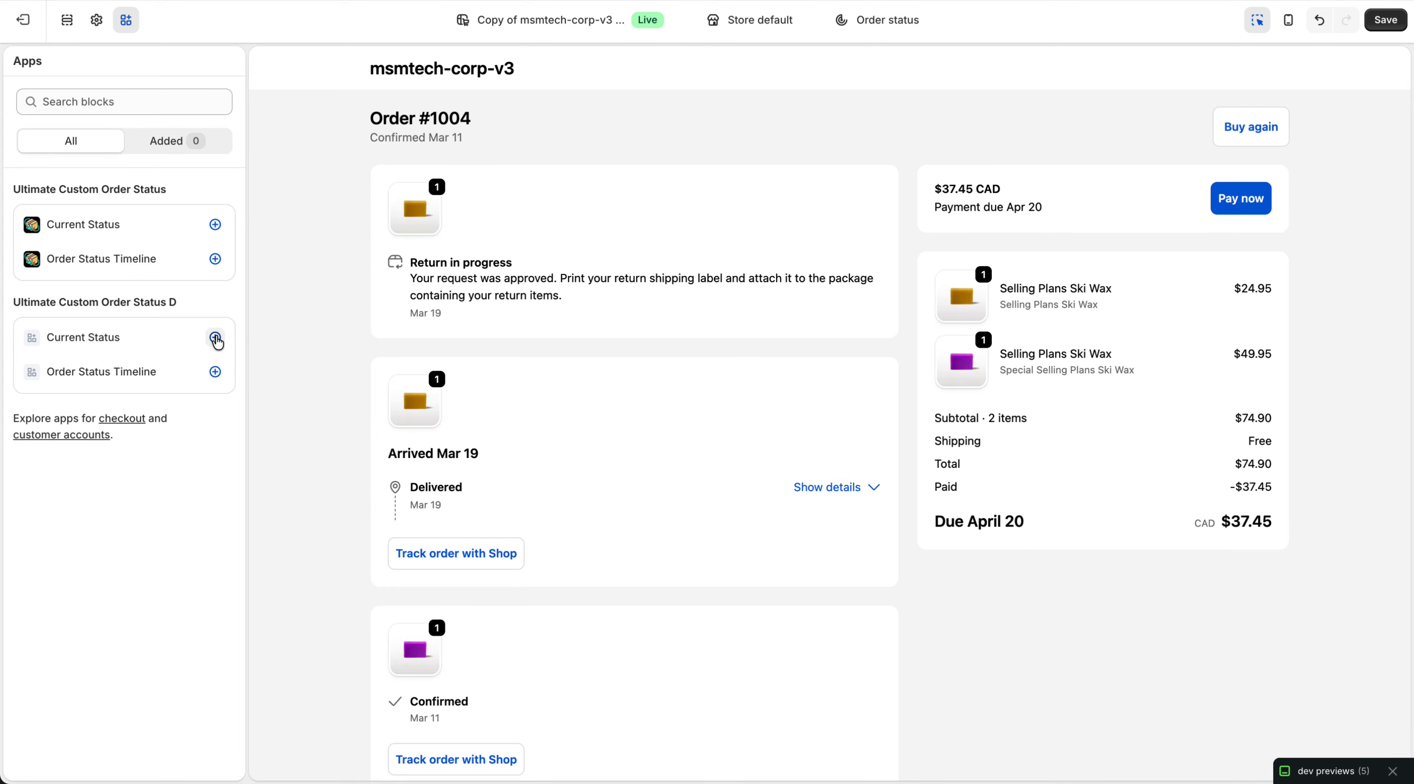
# Add two Current Status blocks from Ultimate Custom Order Status D to the Order status page
pyautogui.click(215, 338)
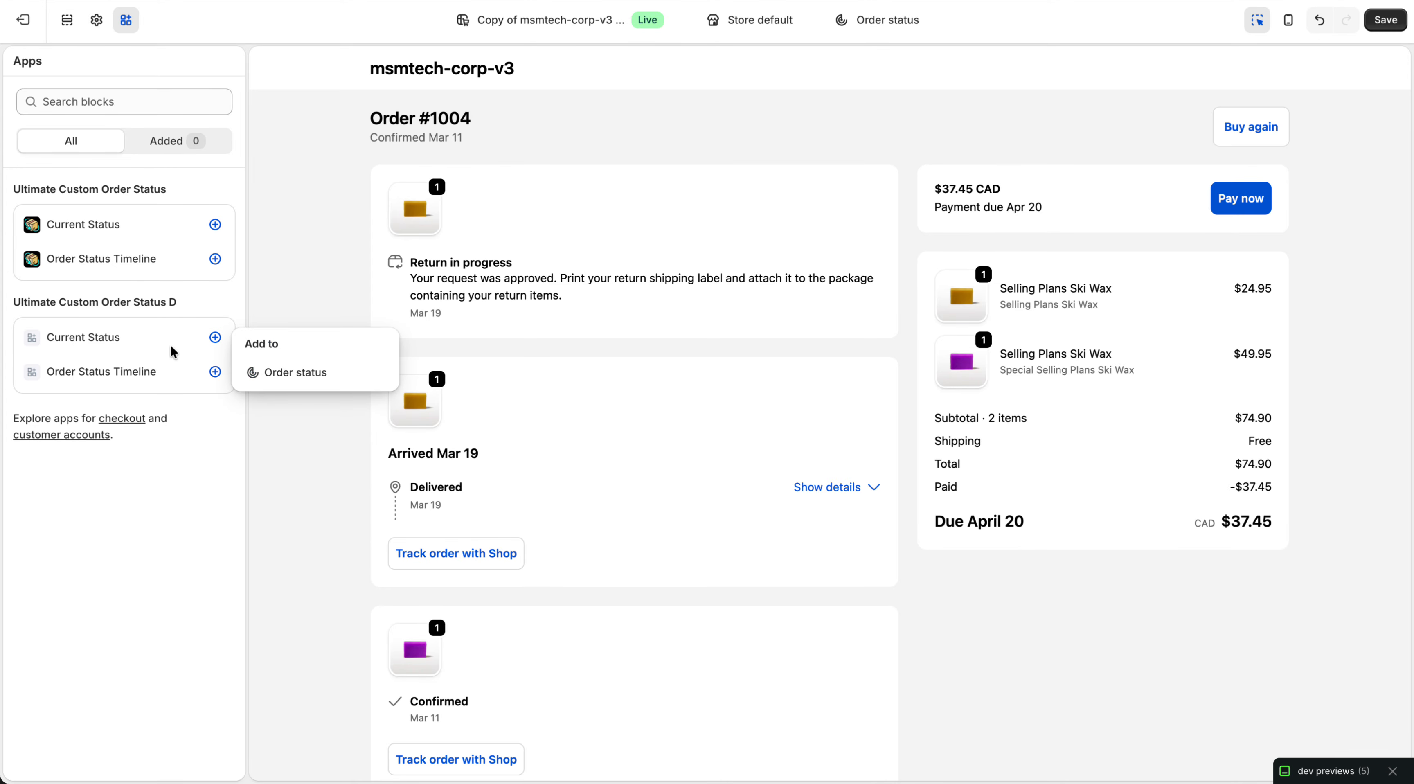
pyautogui.click(264, 379)
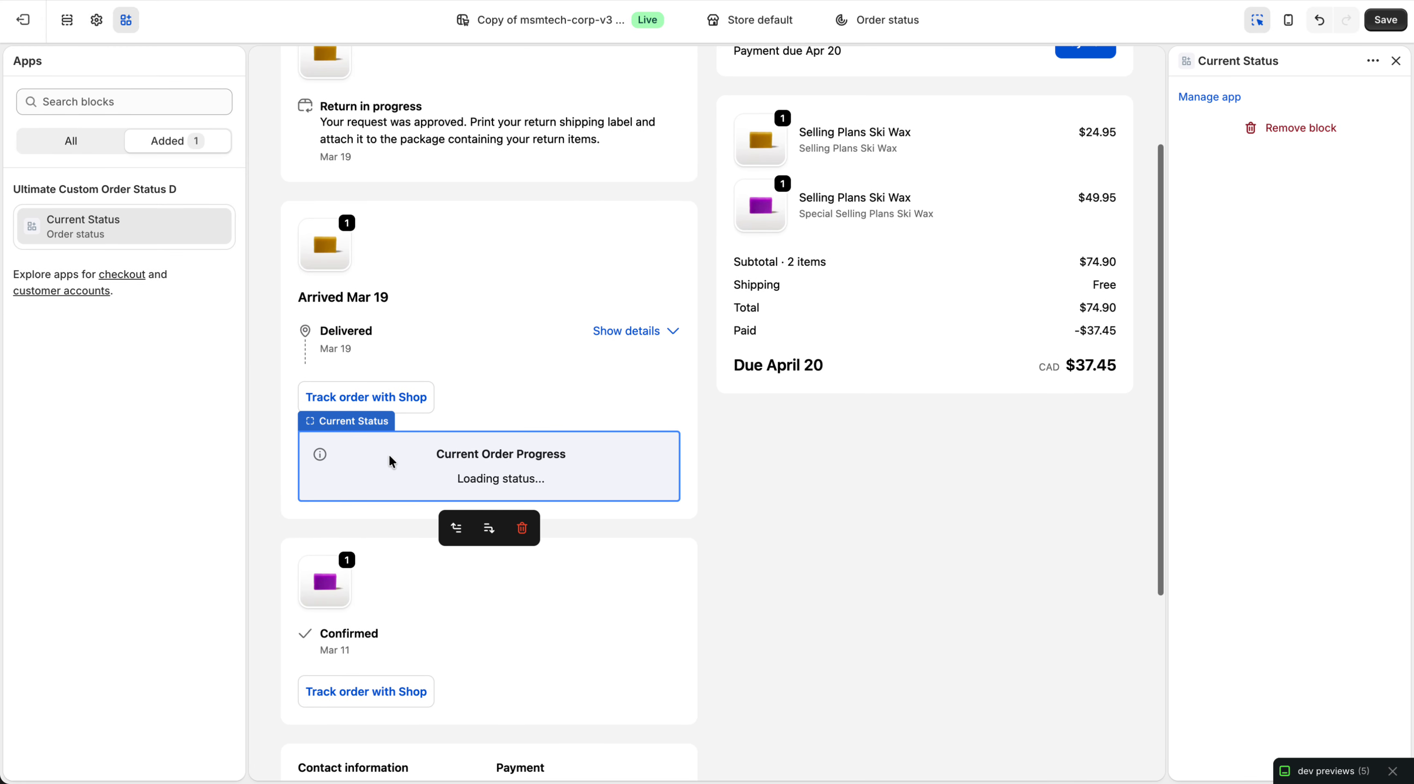
pyautogui.click(77, 140)
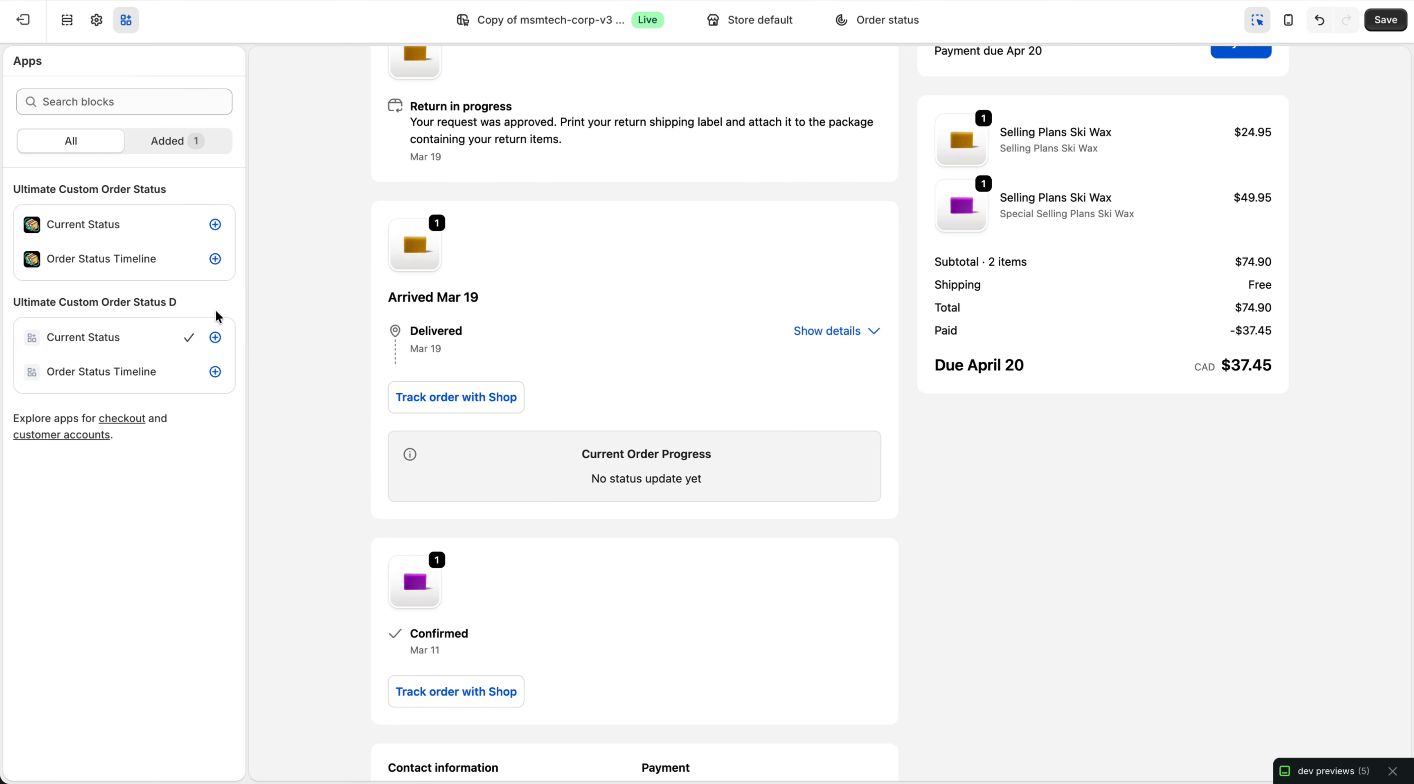
pyautogui.click(216, 337)
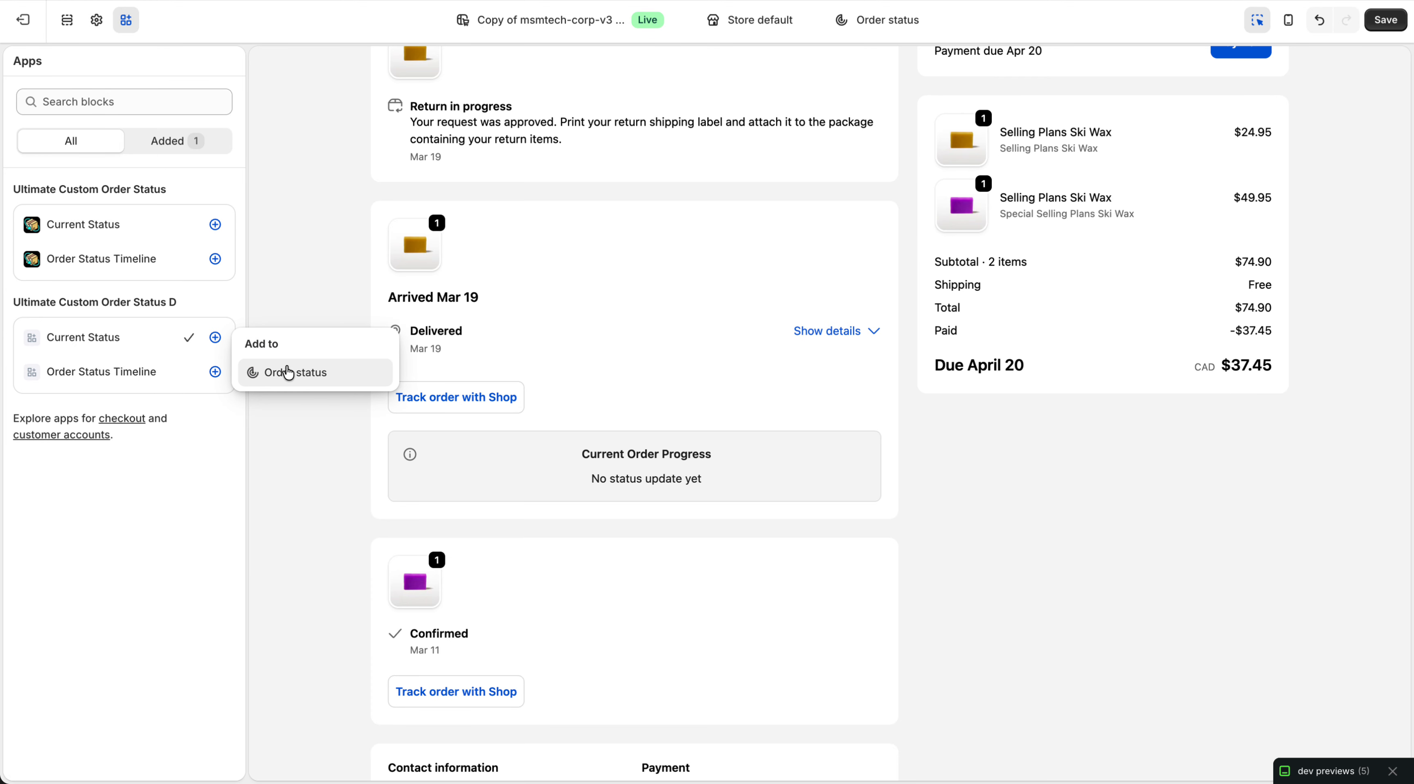
pyautogui.click(287, 372)
# Examine where the two Current Status blocks sit among the item cards in the order status page preview
pyautogui.scroll(5, 325, 377)
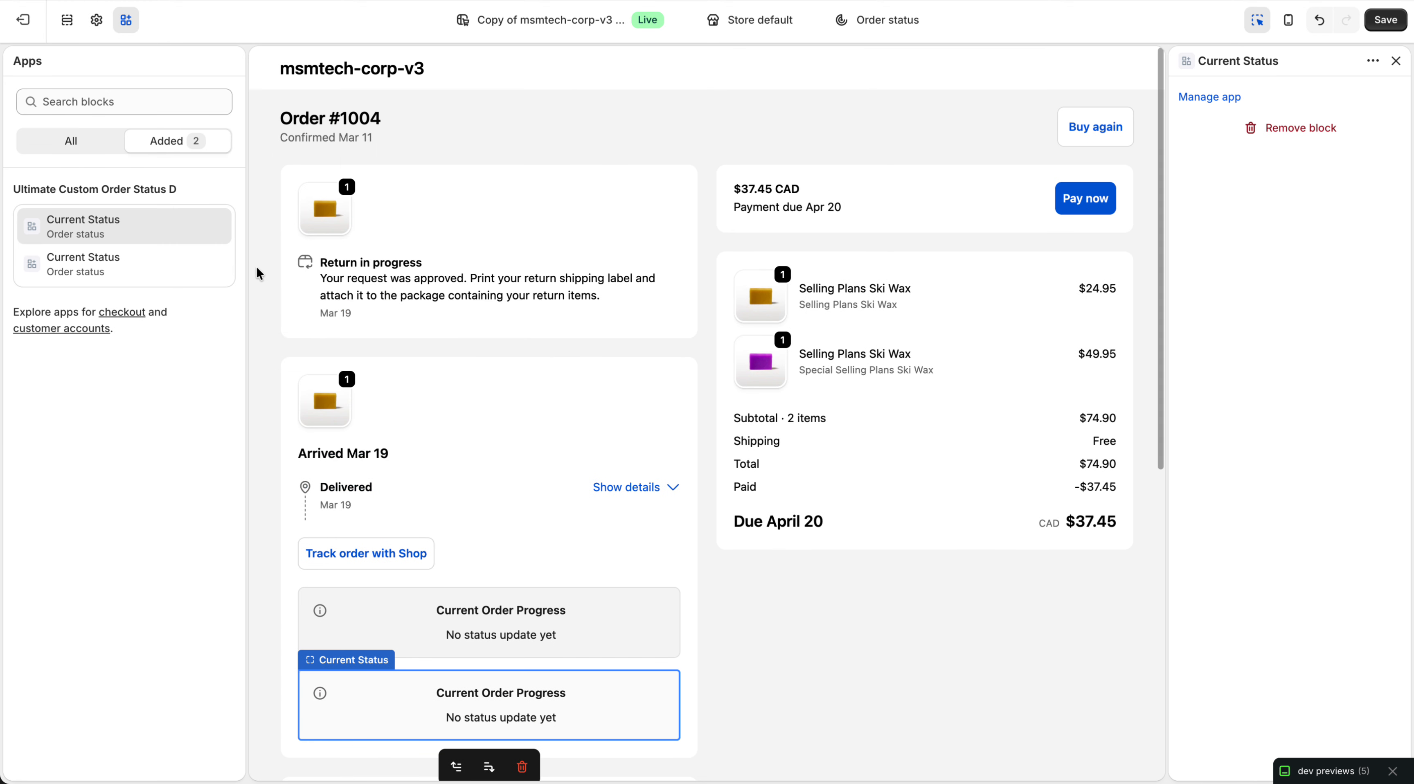
pyautogui.scroll(-3, 323, 295)
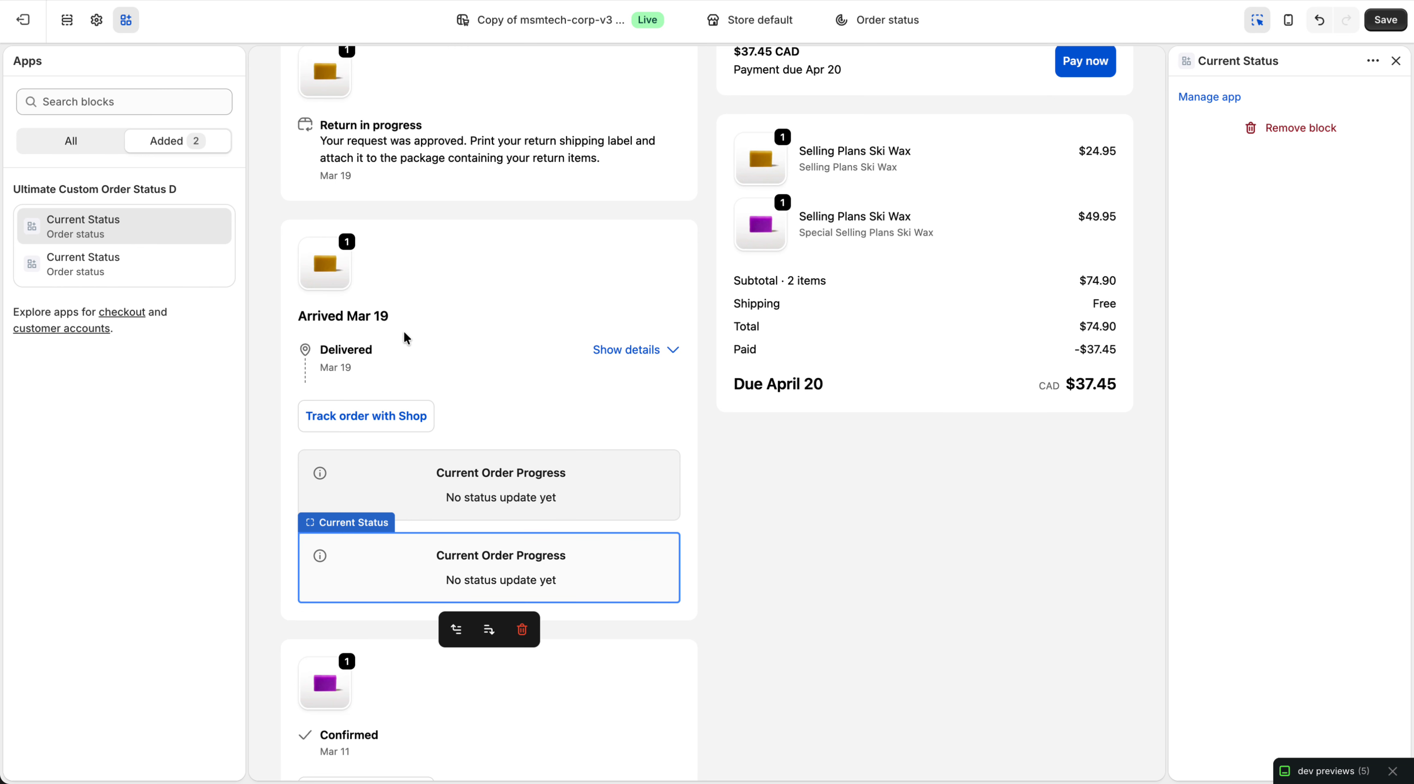
pyautogui.scroll(-1, 384, 333)
pyautogui.scroll(1, 357, 337)
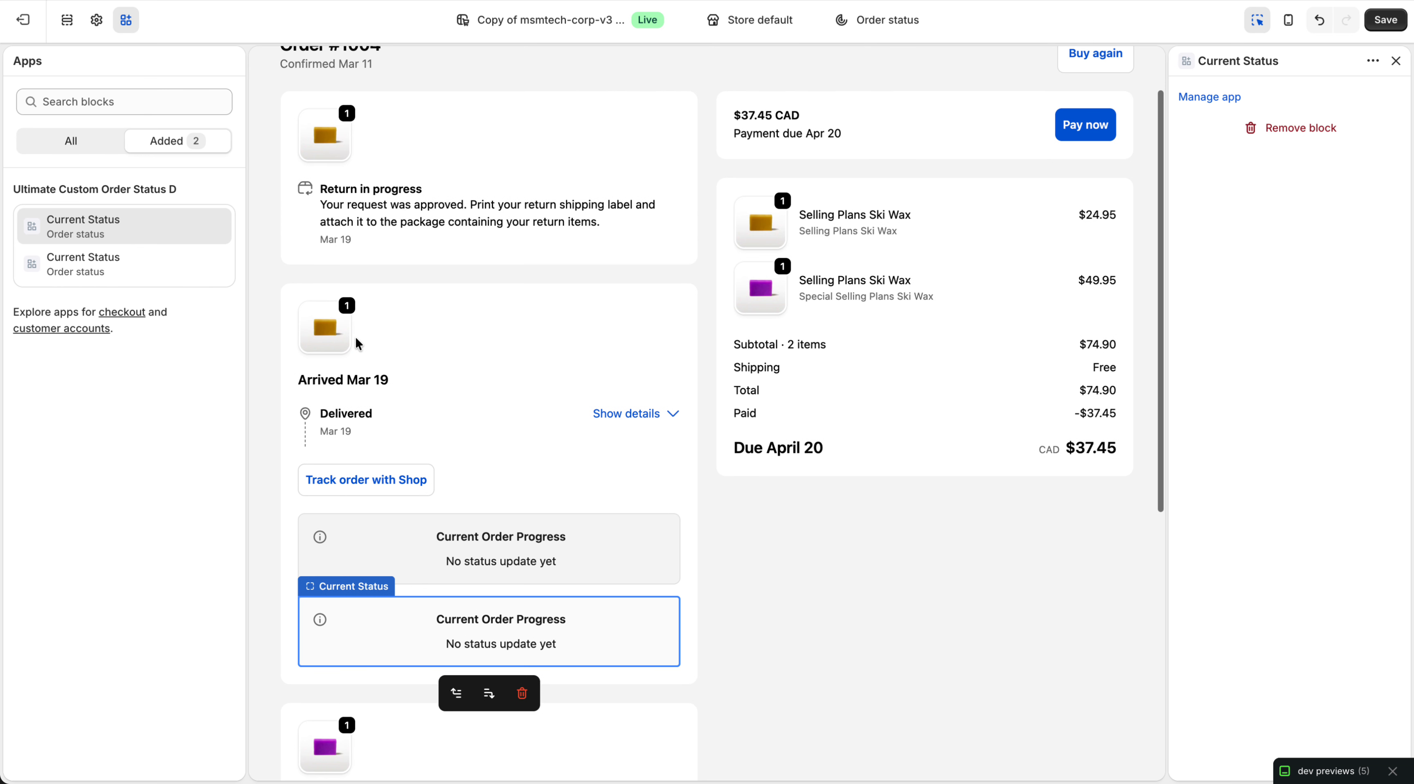
pyautogui.scroll(-3, 440, 396)
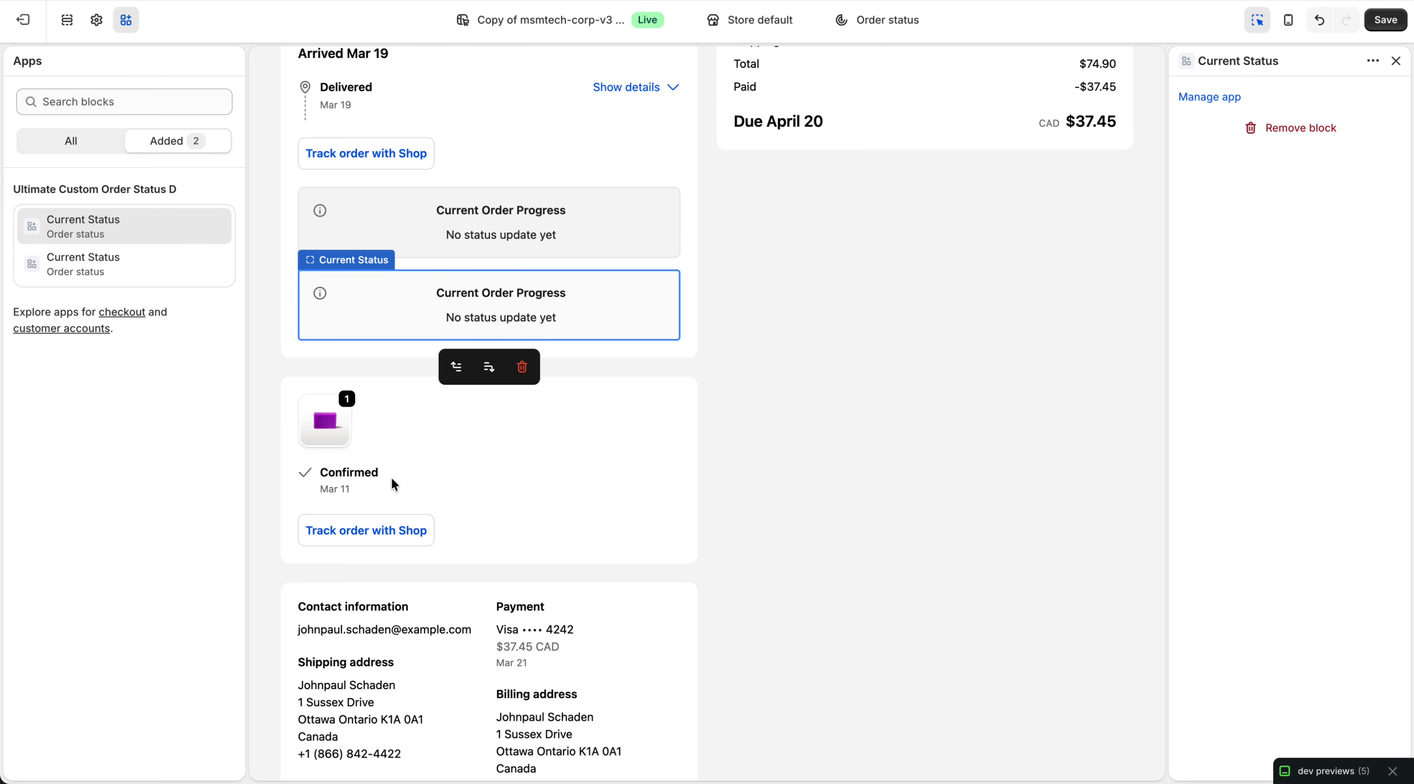
pyautogui.scroll(6, 398, 478)
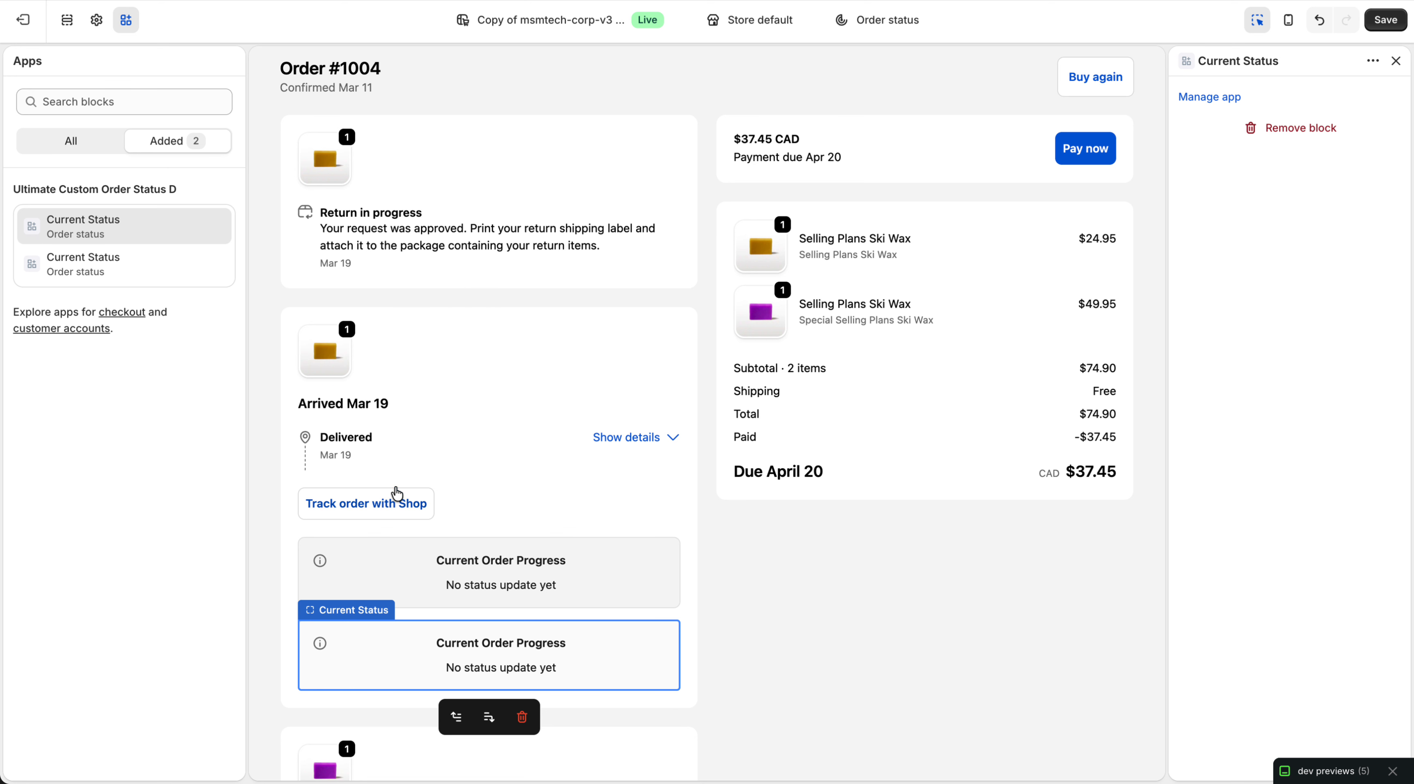
pyautogui.scroll(-3, 396, 494)
pyautogui.scroll(-1, 479, 478)
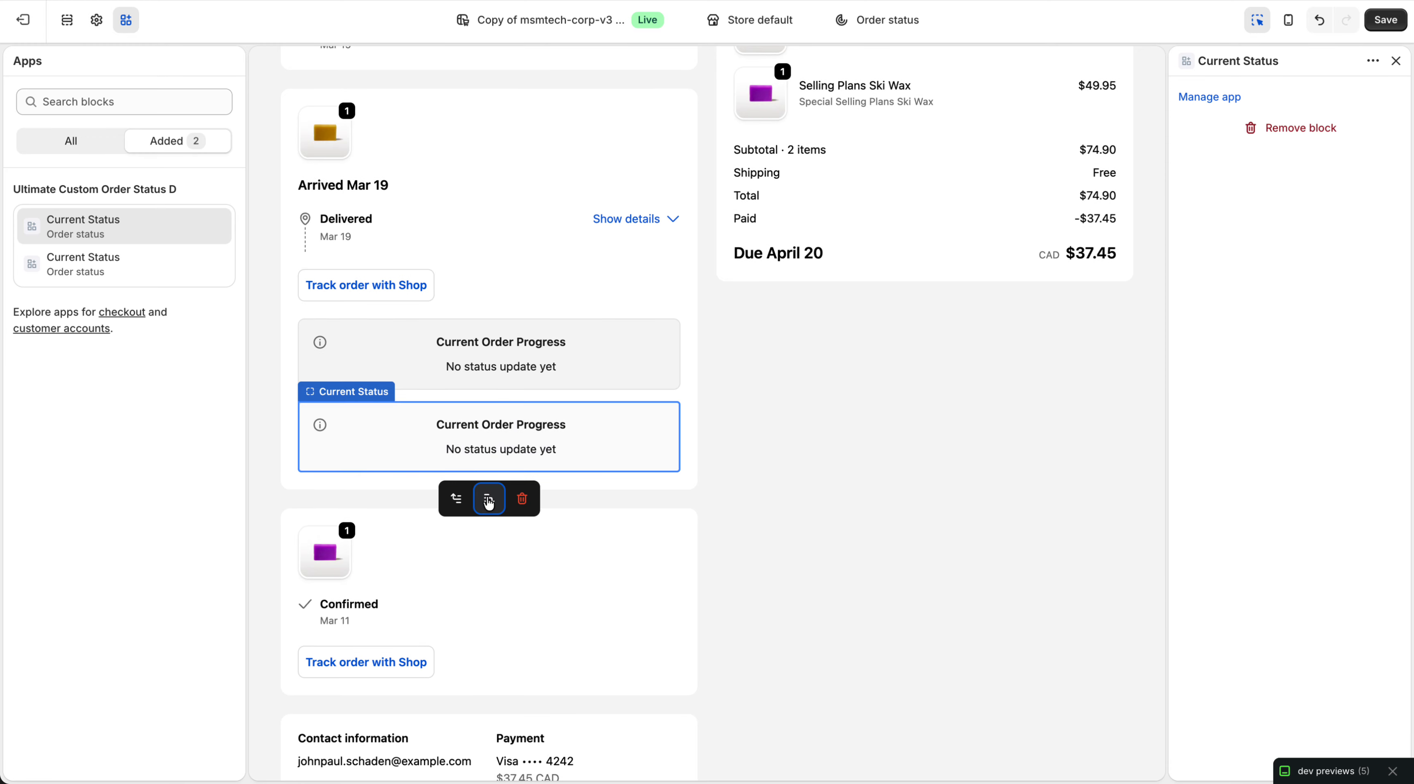
# Move the lower Current Status block from the Arrived item card into the Confirmed item card
pyautogui.click(488, 502)
pyautogui.scroll(4, 428, 417)
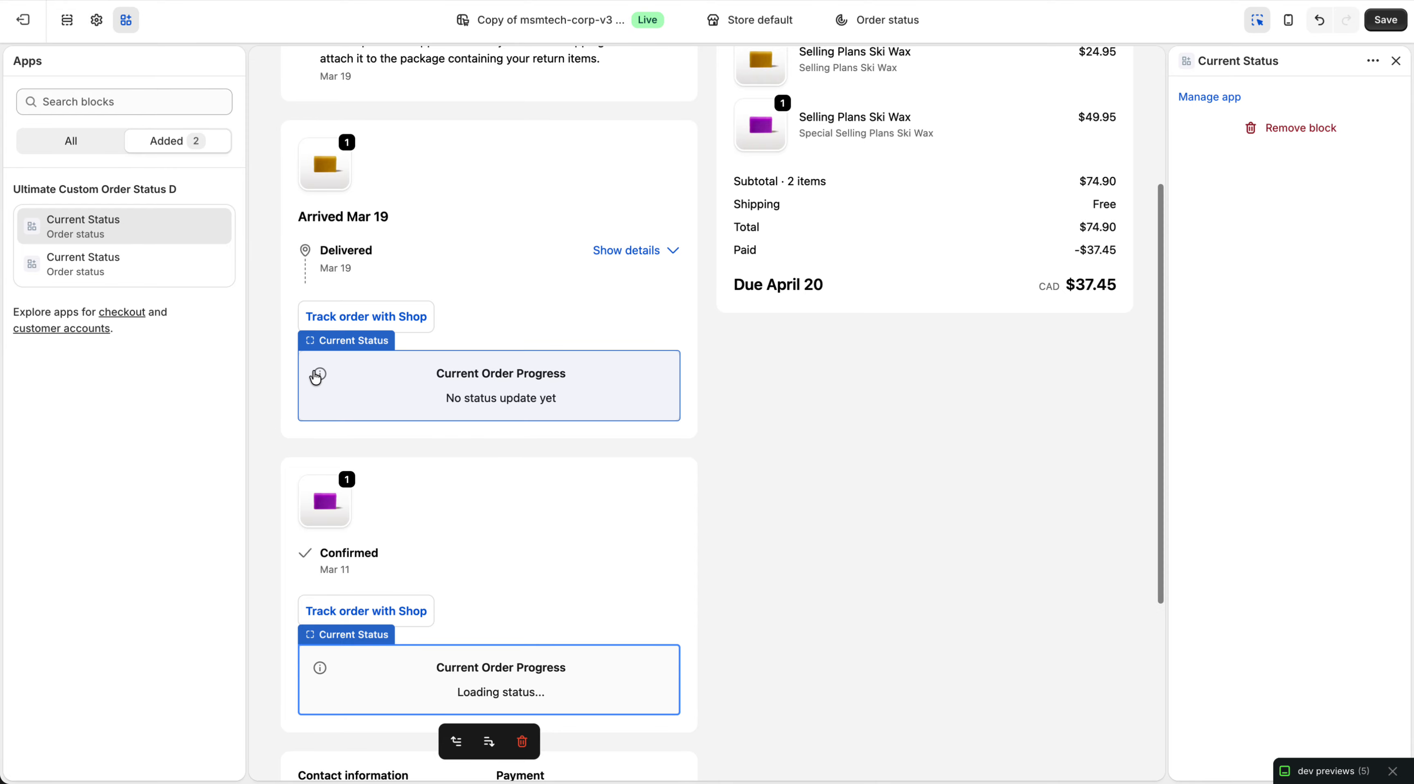
pyautogui.scroll(5, 398, 375)
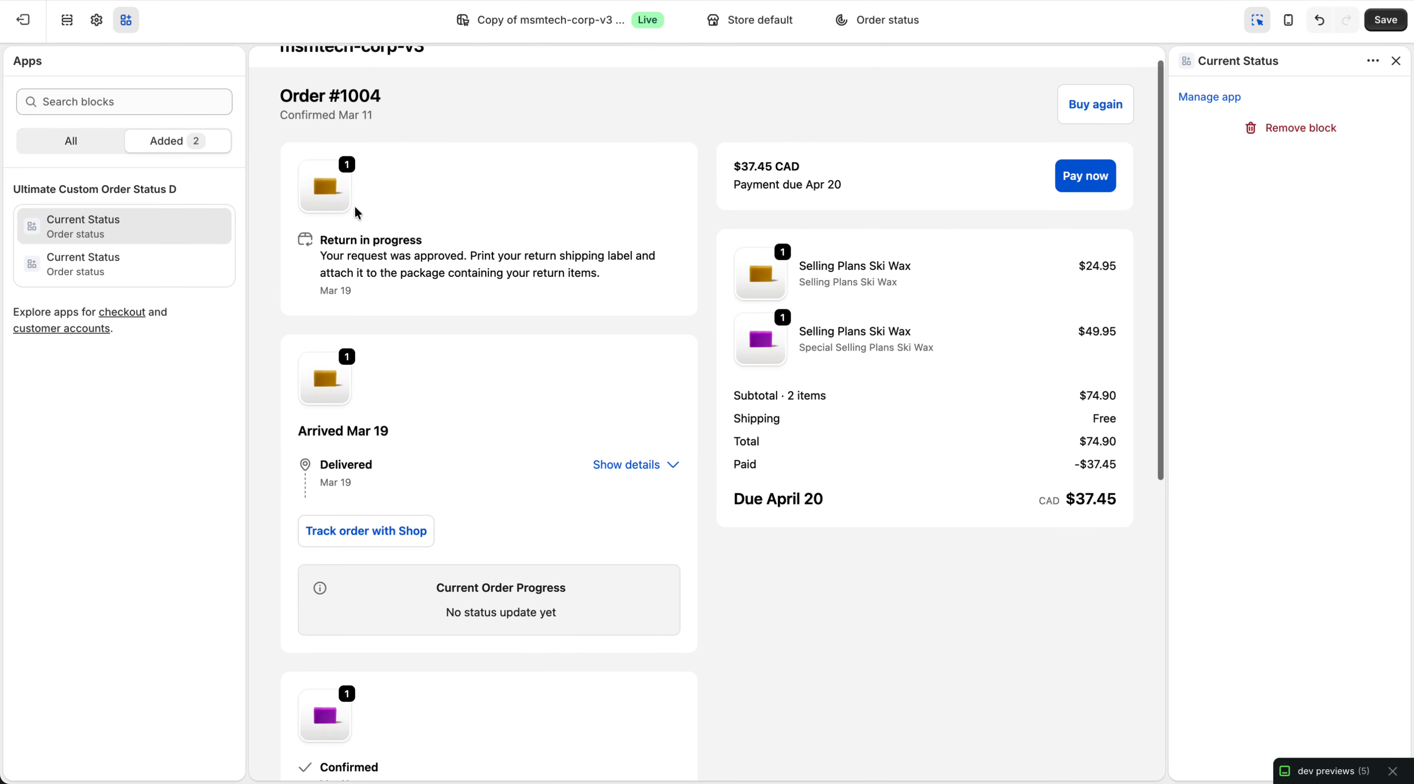
pyautogui.scroll(-7, 395, 330)
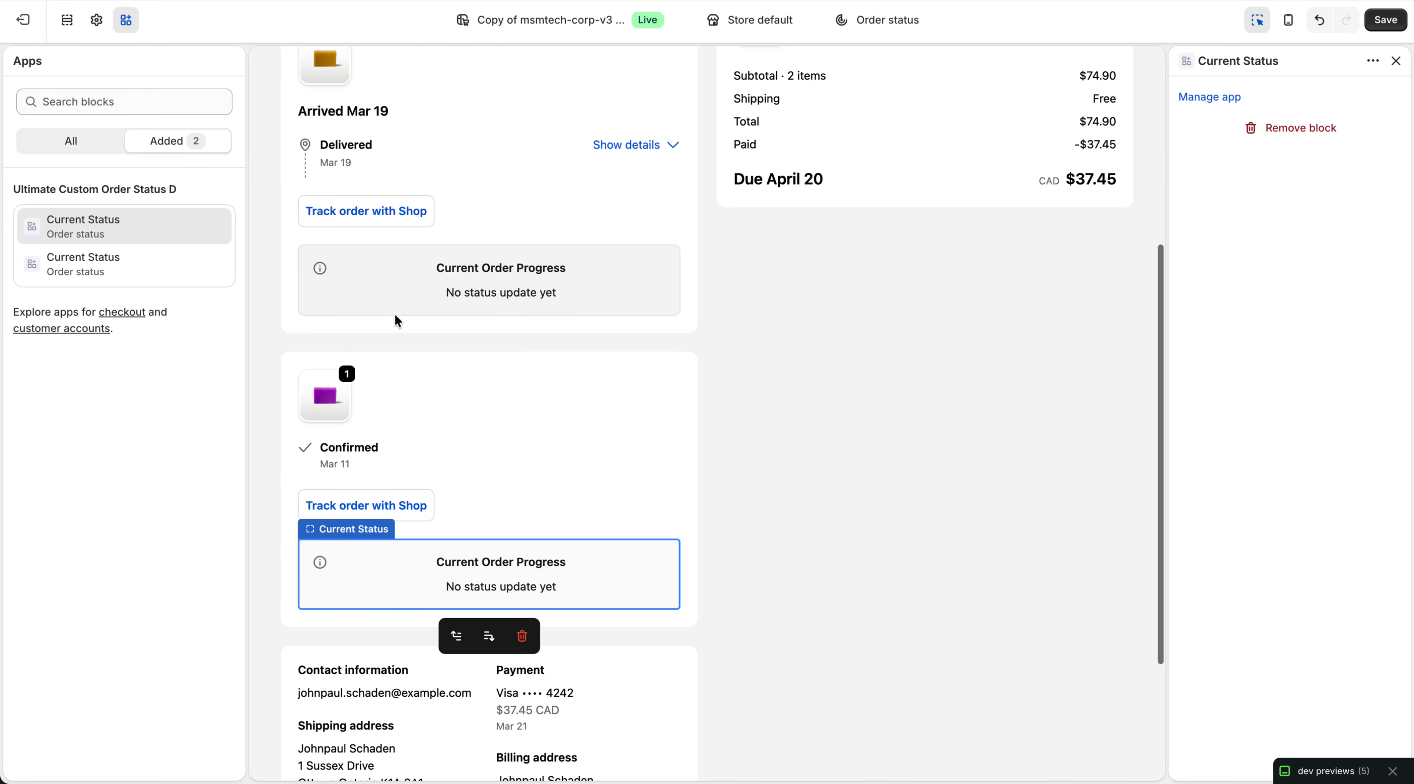
pyautogui.scroll(2, 398, 321)
# Add a third Current Status block from Ultimate Custom Order Status D and place it in the Return in progress card
pyautogui.click(135, 223)
pyautogui.click(85, 150)
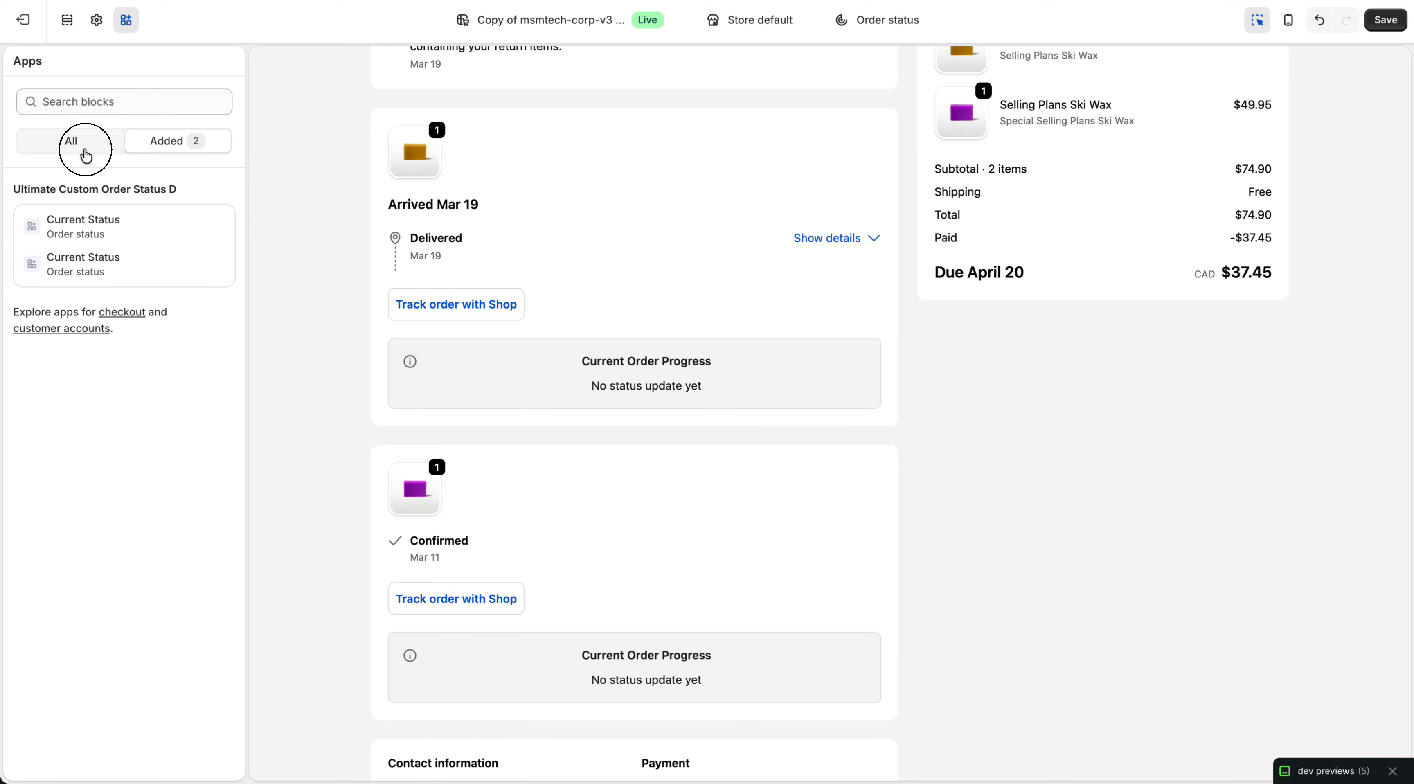
pyautogui.click(215, 338)
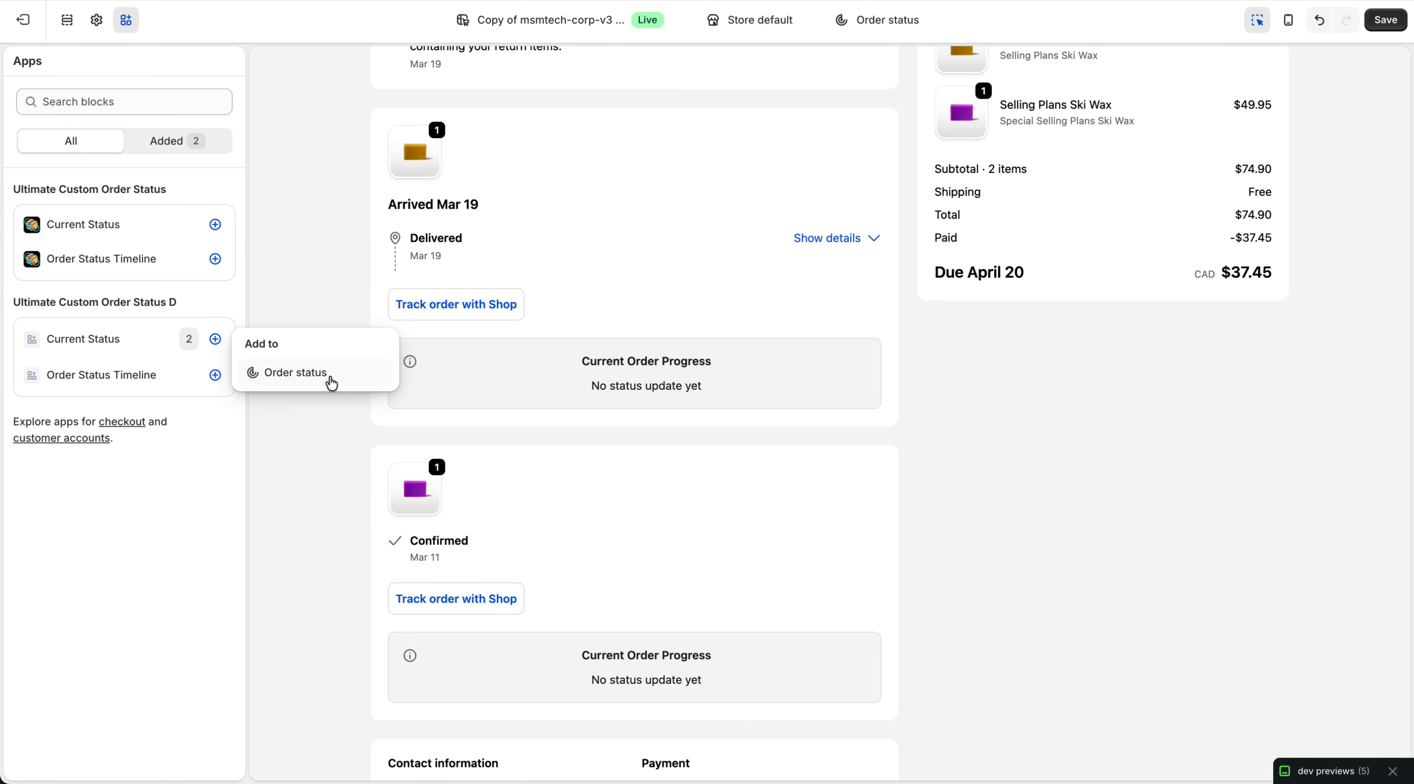
pyautogui.click(308, 373)
pyautogui.click(458, 377)
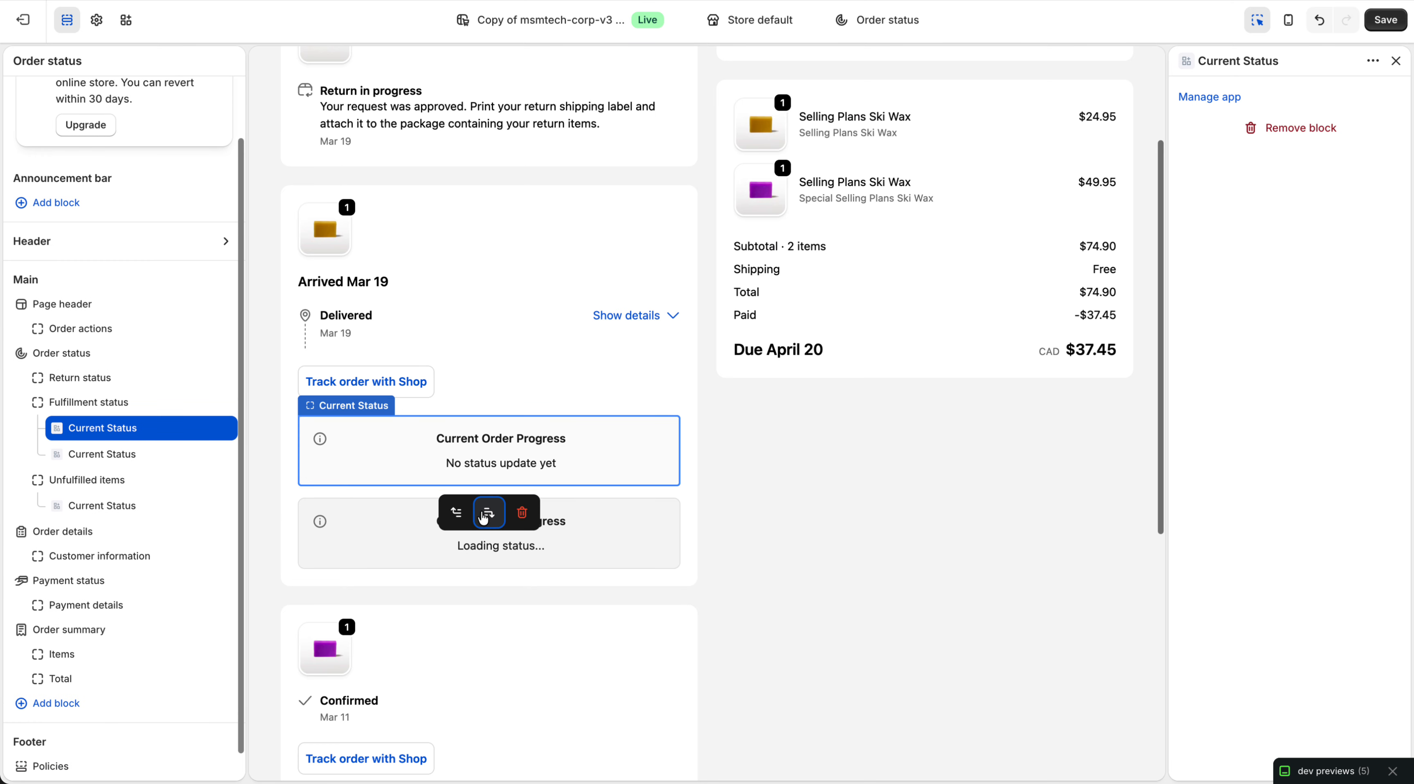
pyautogui.click(460, 516)
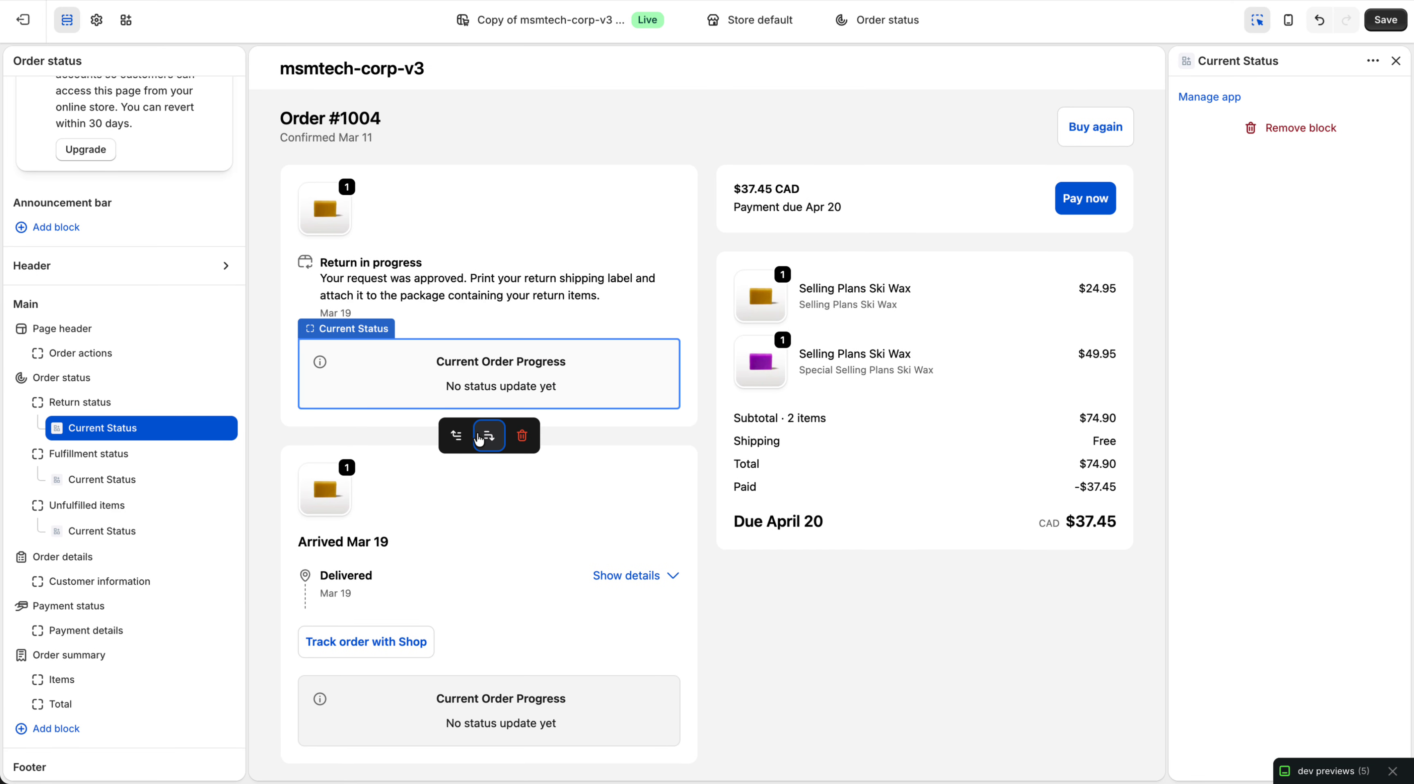
pyautogui.click(402, 685)
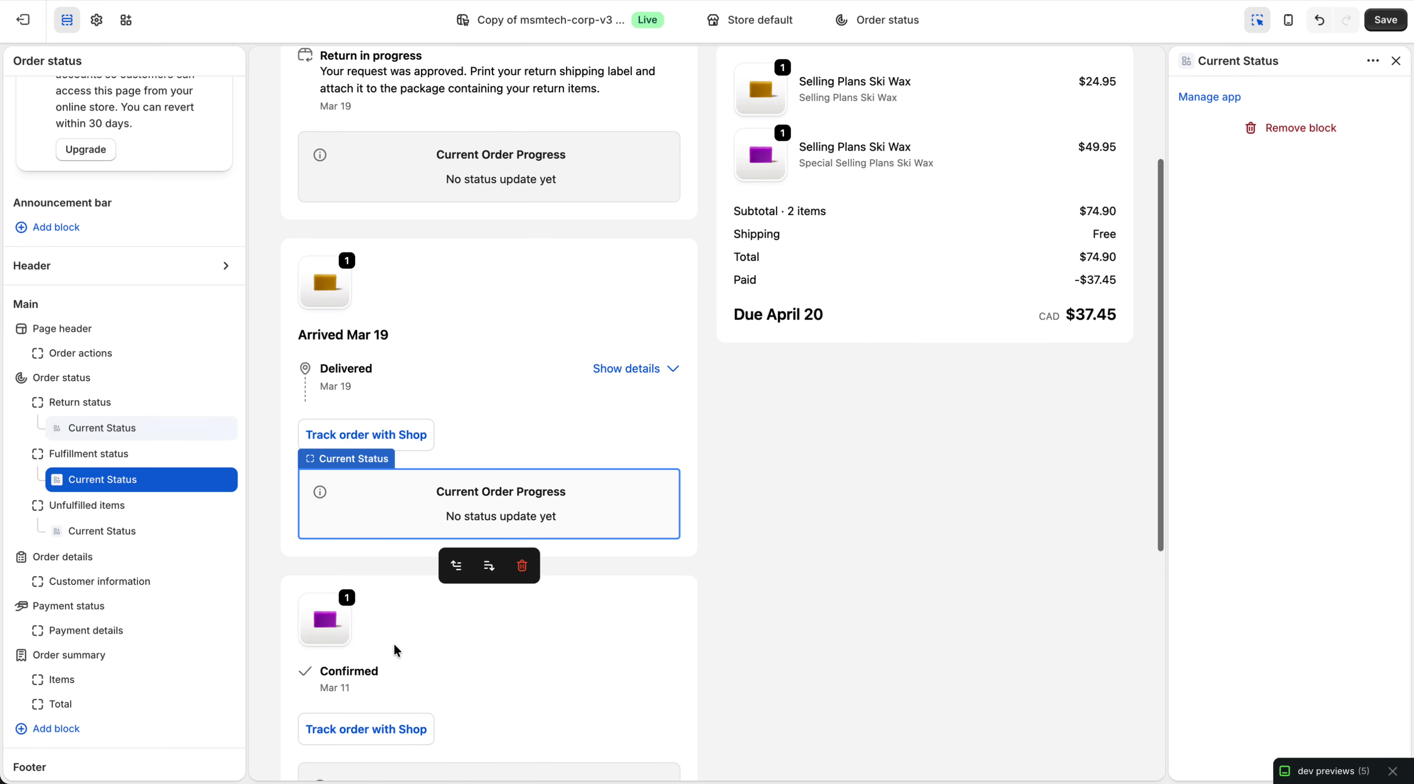
pyautogui.click(489, 155)
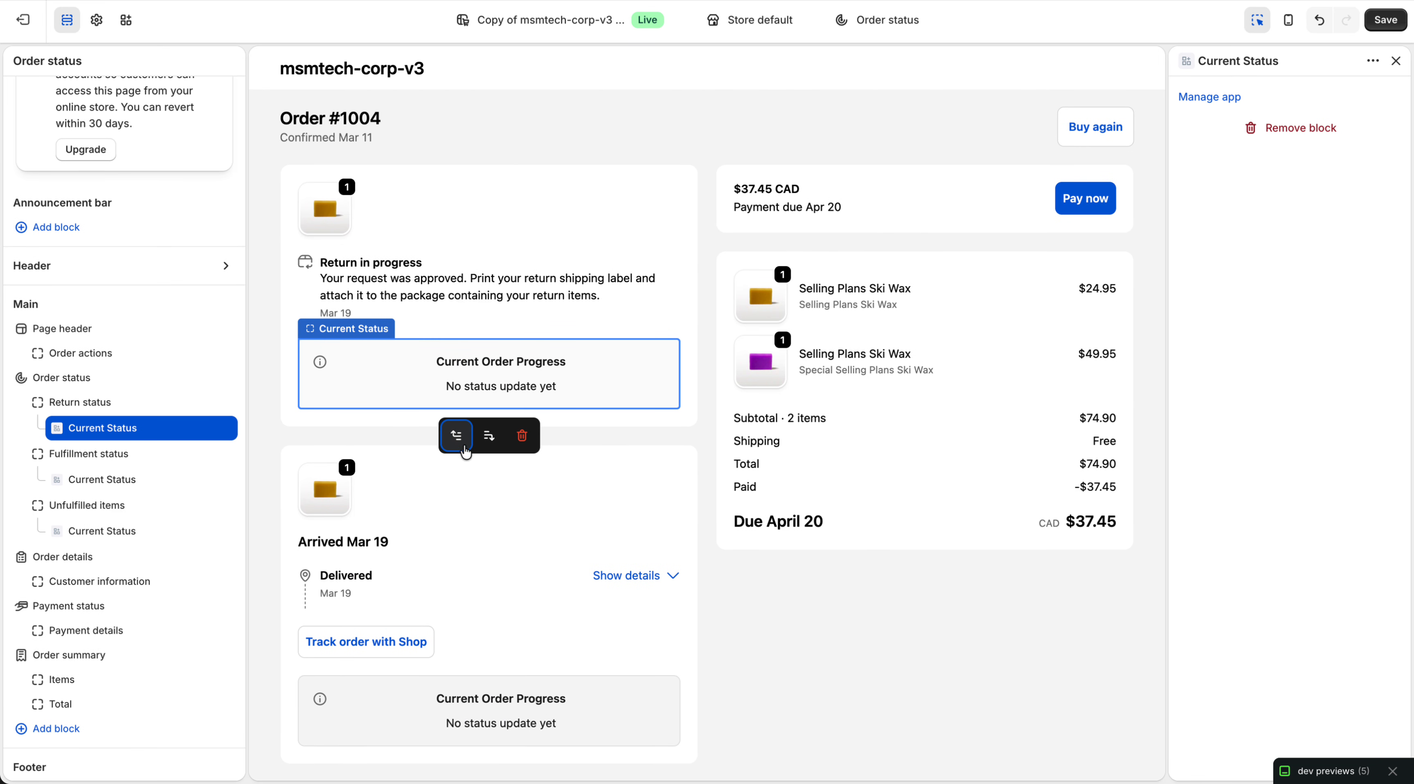
pyautogui.scroll(-2, 467, 532)
pyautogui.scroll(2, 470, 540)
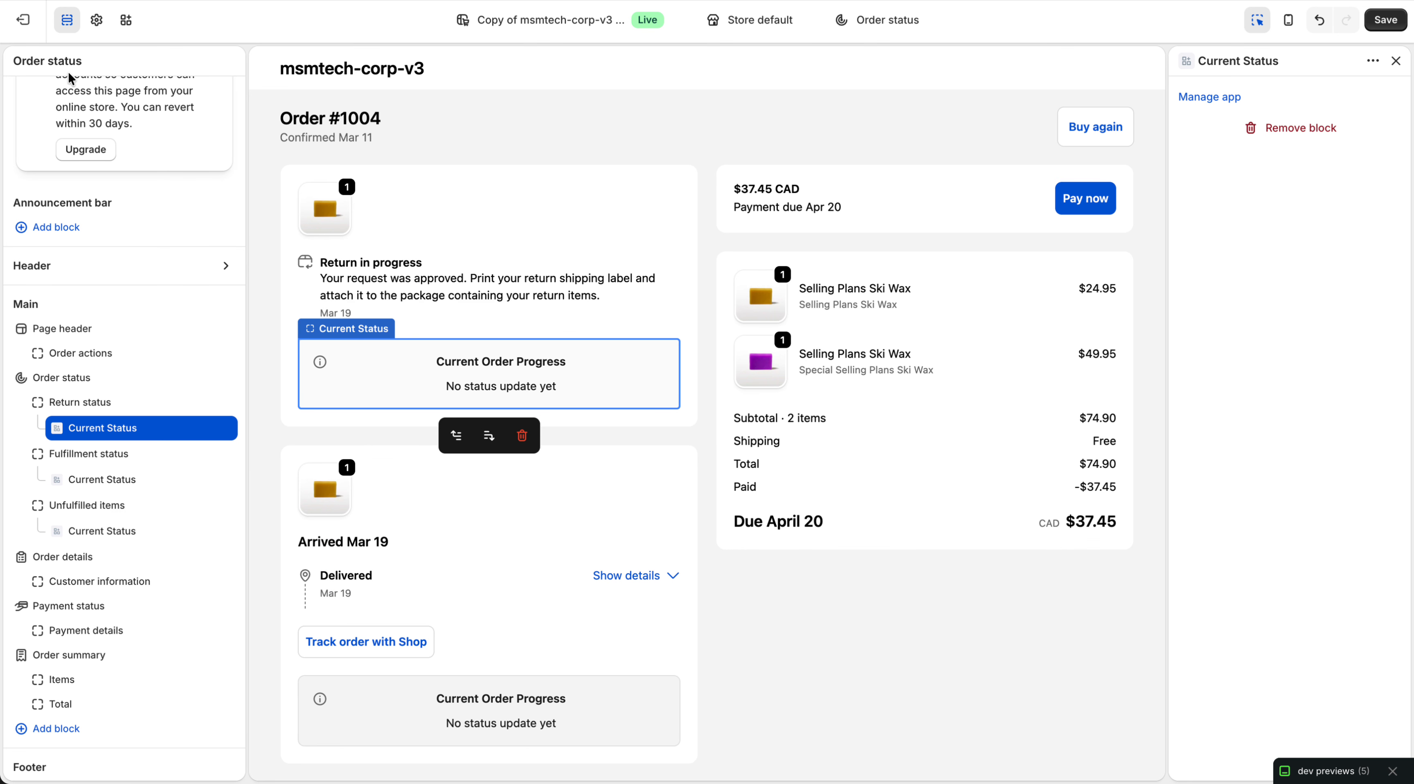
pyautogui.scroll(2, 81, 127)
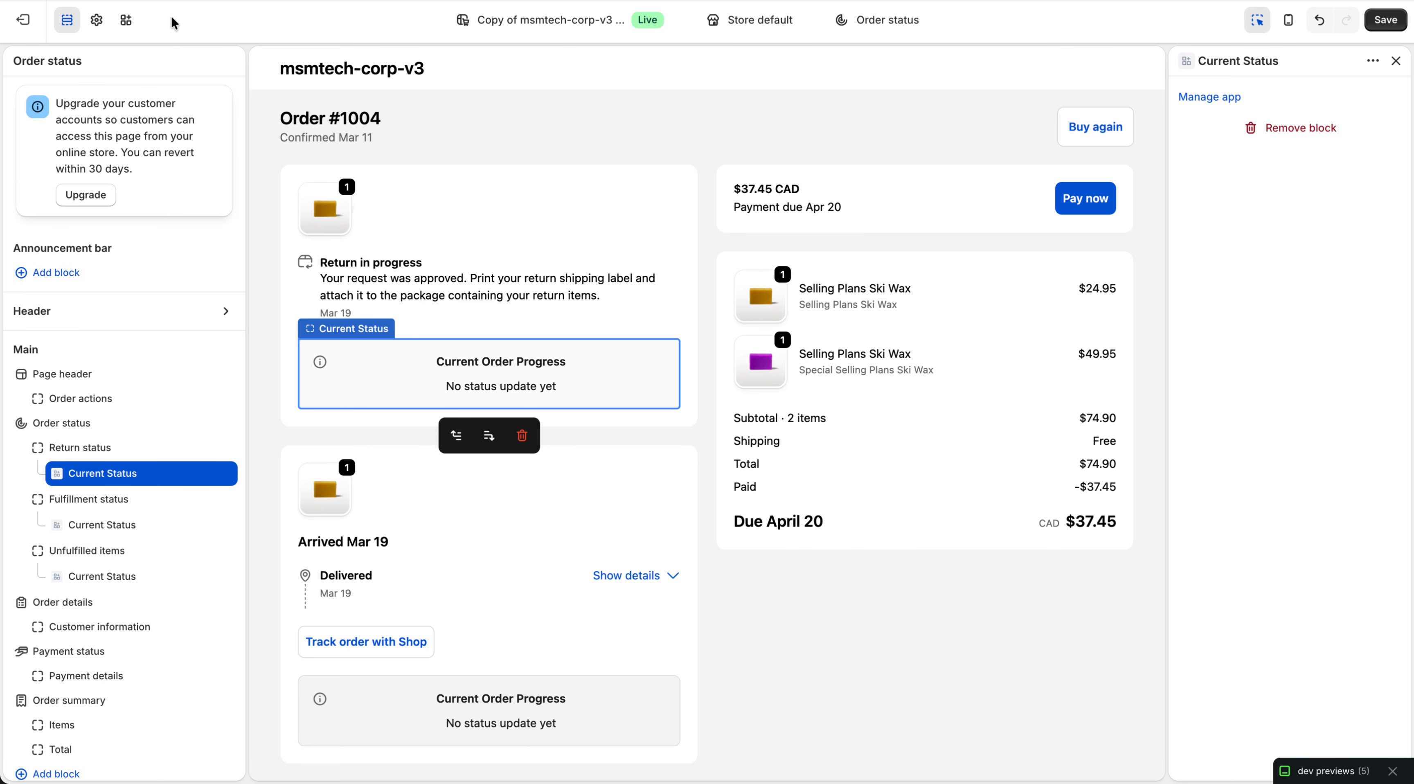
# Add a fourth Current Status block from Ultimate Custom Order Status D and place it directly below the page header, above all item cards
pyautogui.click(126, 21)
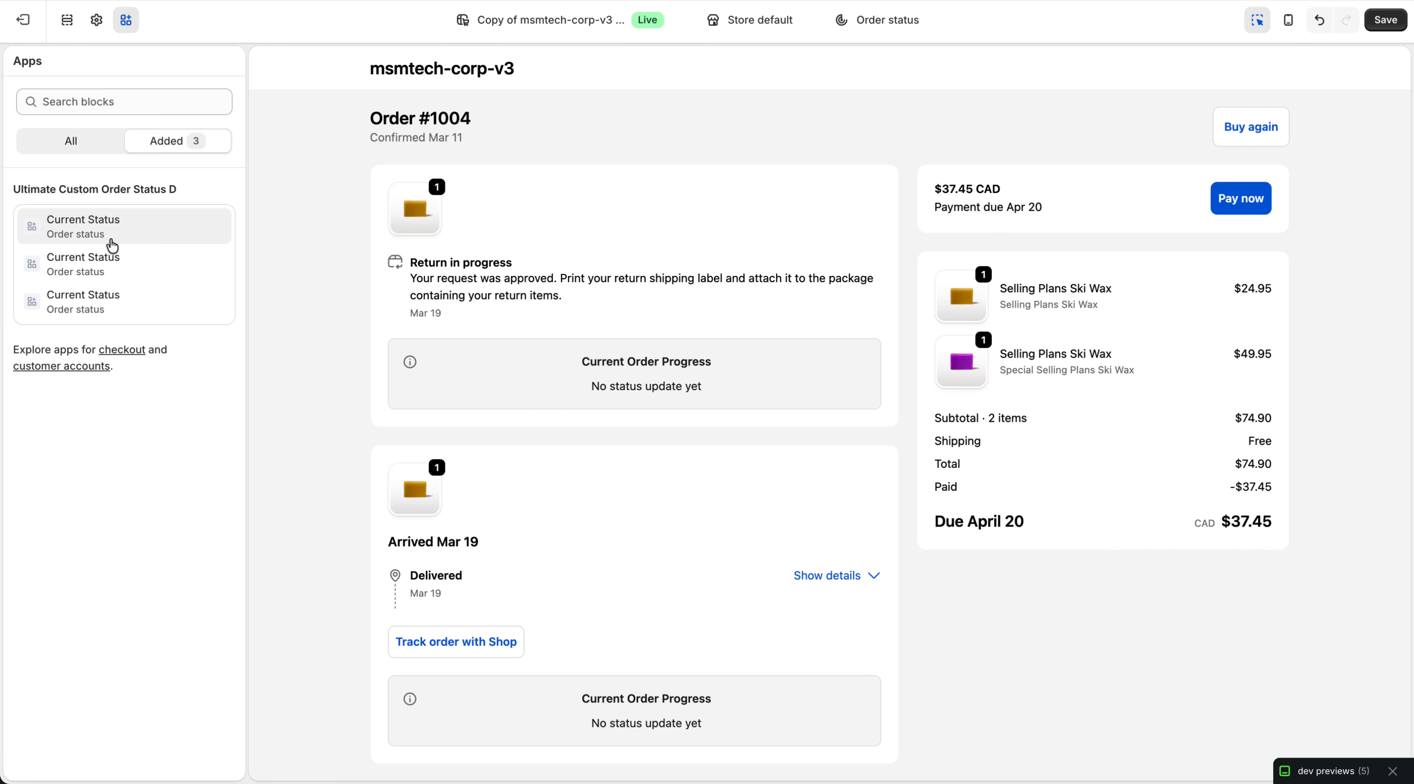
pyautogui.click(78, 146)
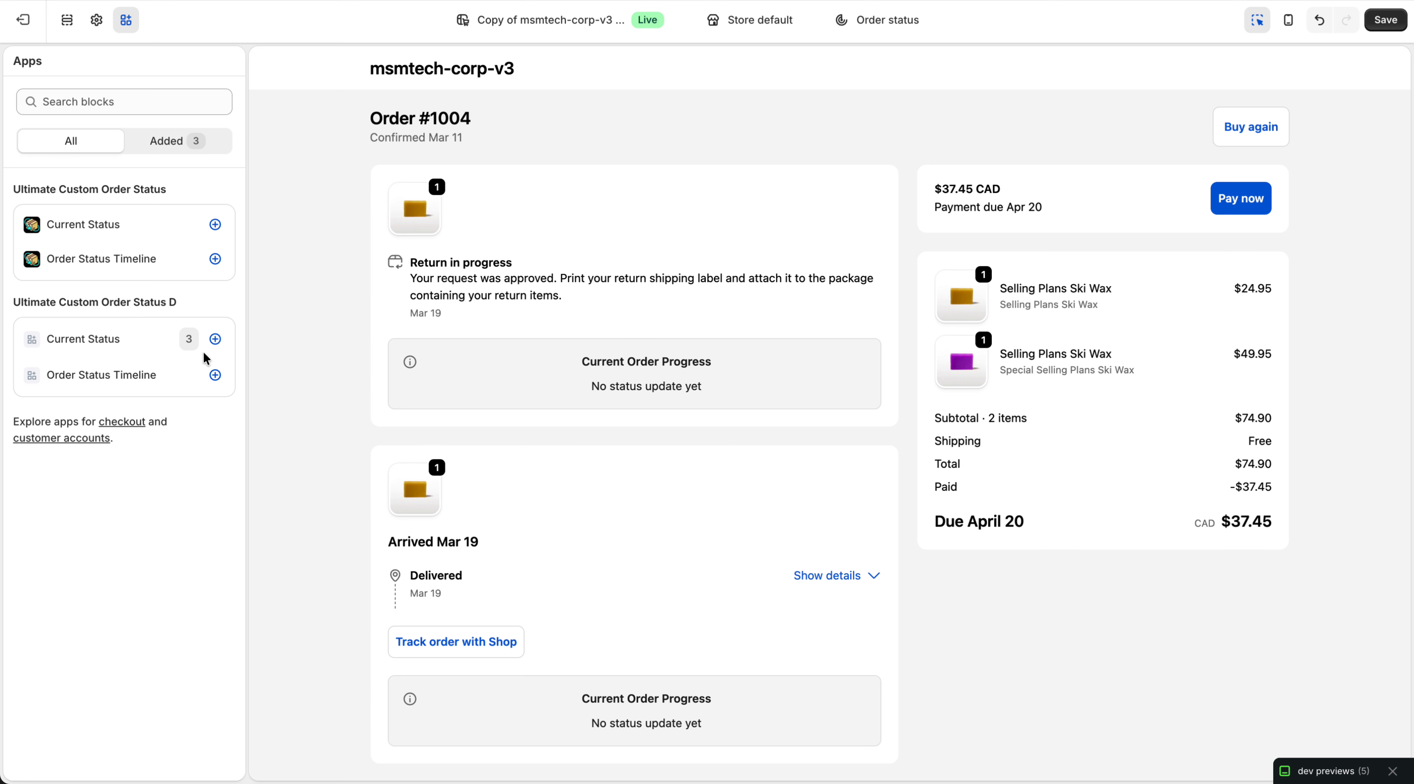
pyautogui.click(215, 339)
pyautogui.click(282, 370)
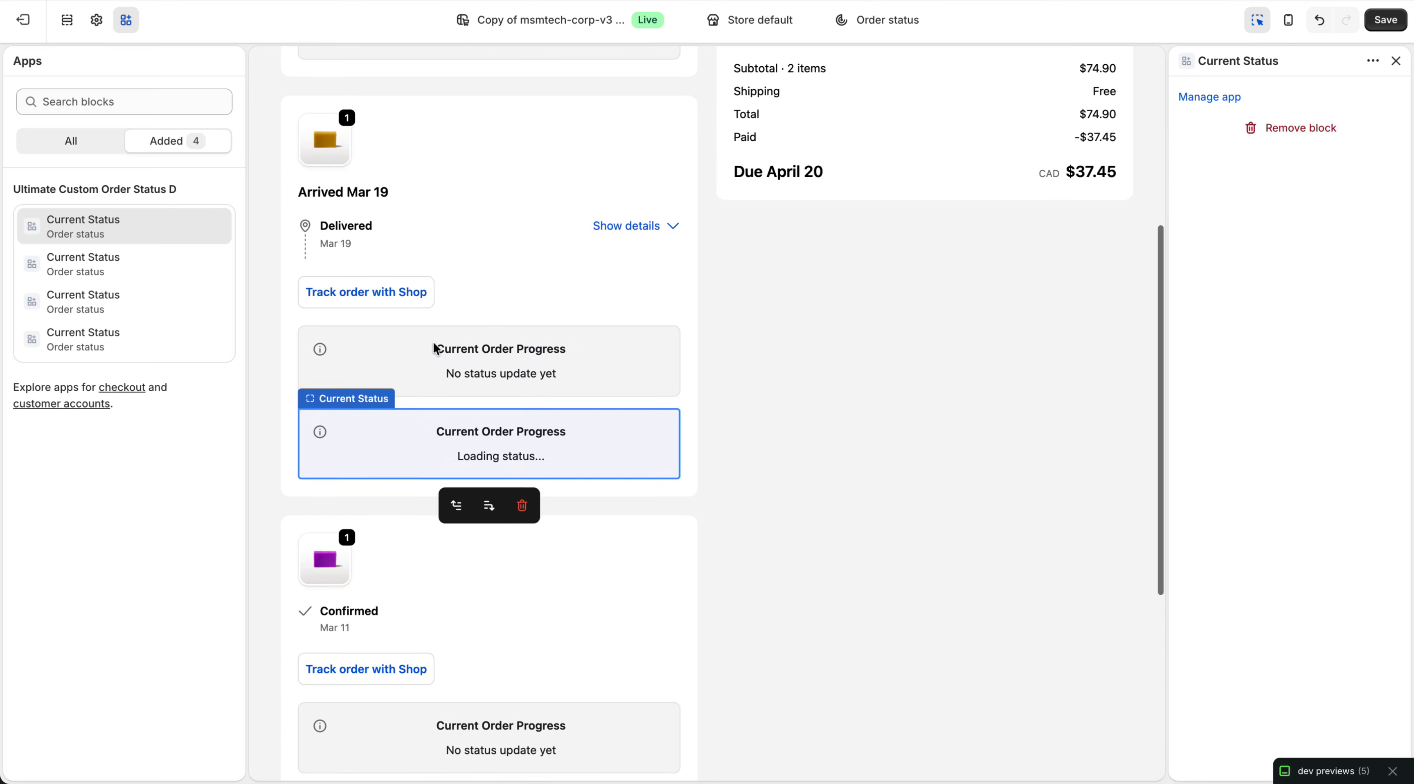
pyautogui.click(479, 387)
pyautogui.click(456, 525)
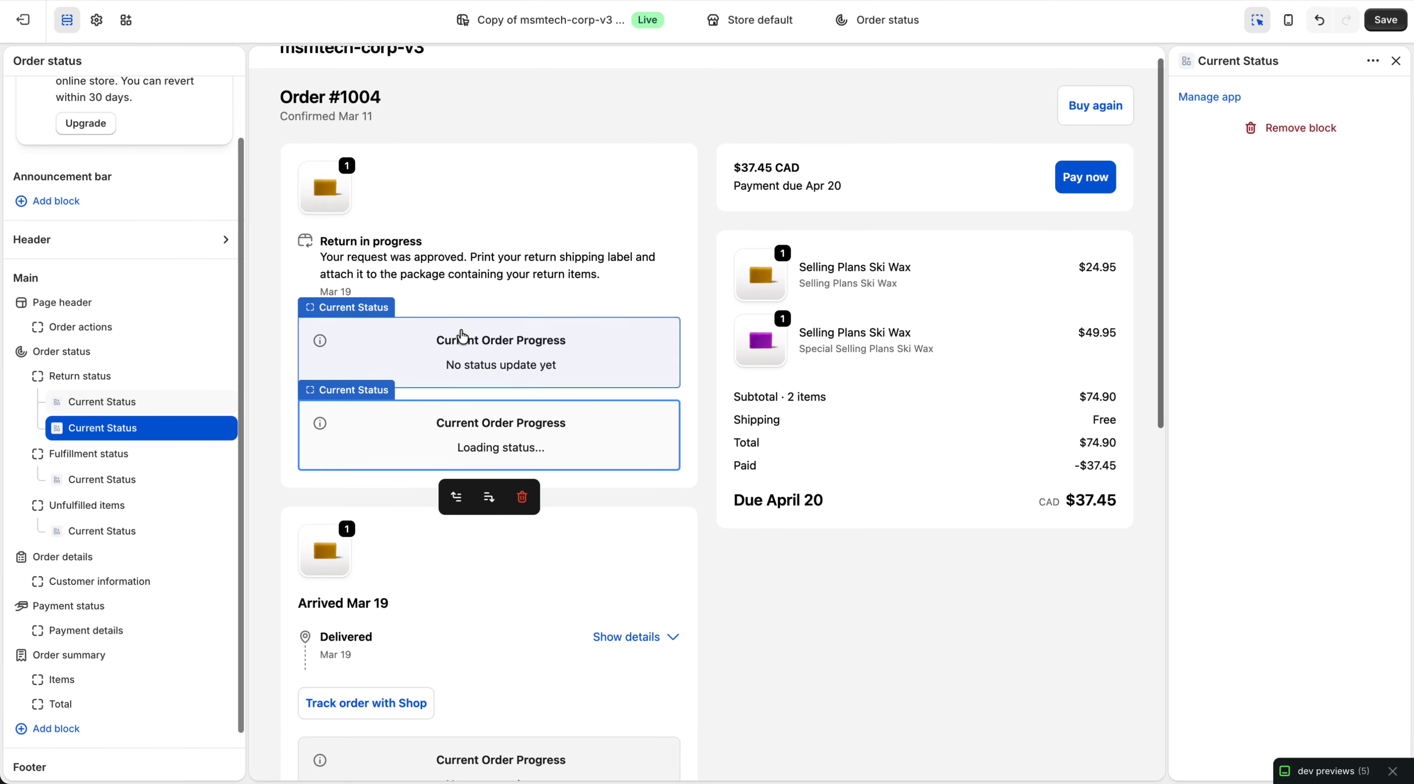
pyautogui.click(456, 517)
pyautogui.click(456, 436)
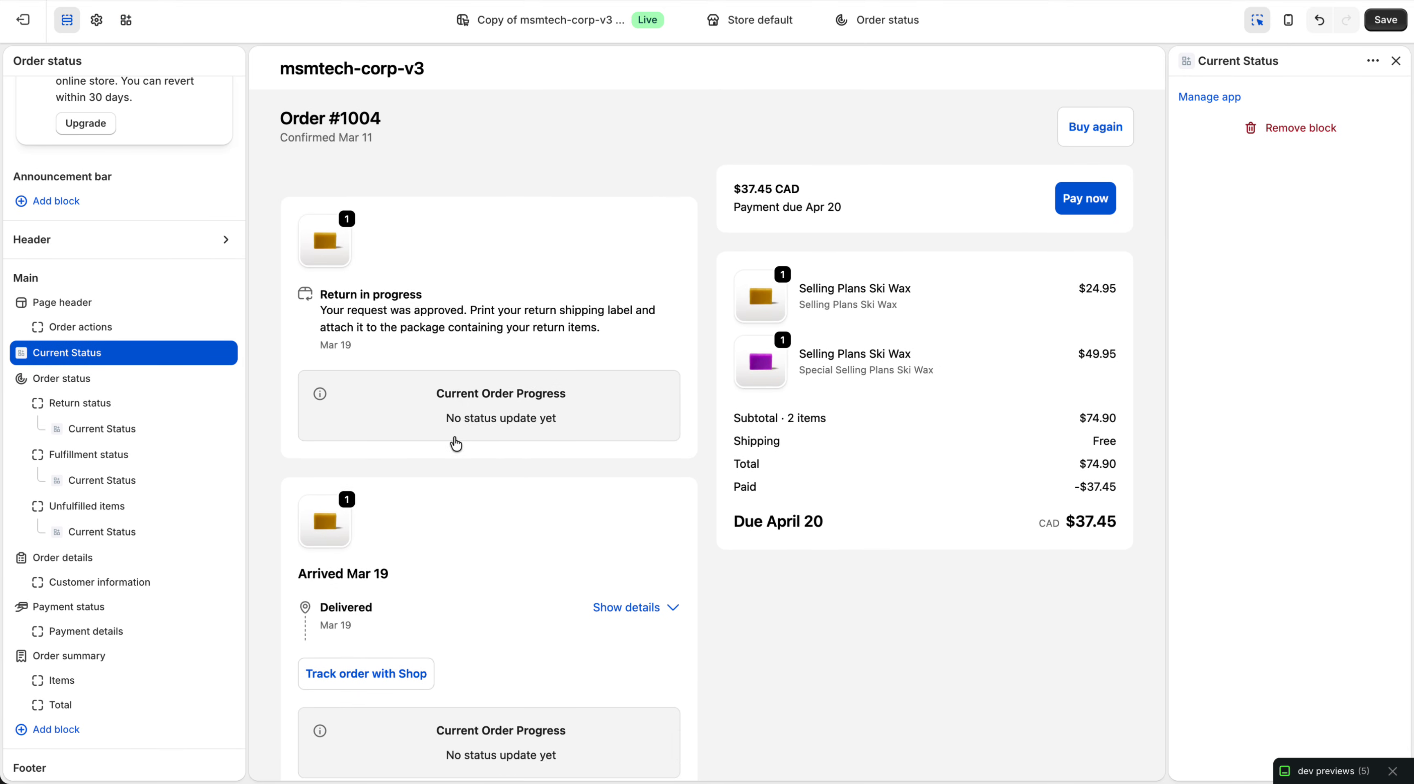
pyautogui.scroll(-8, 415, 313)
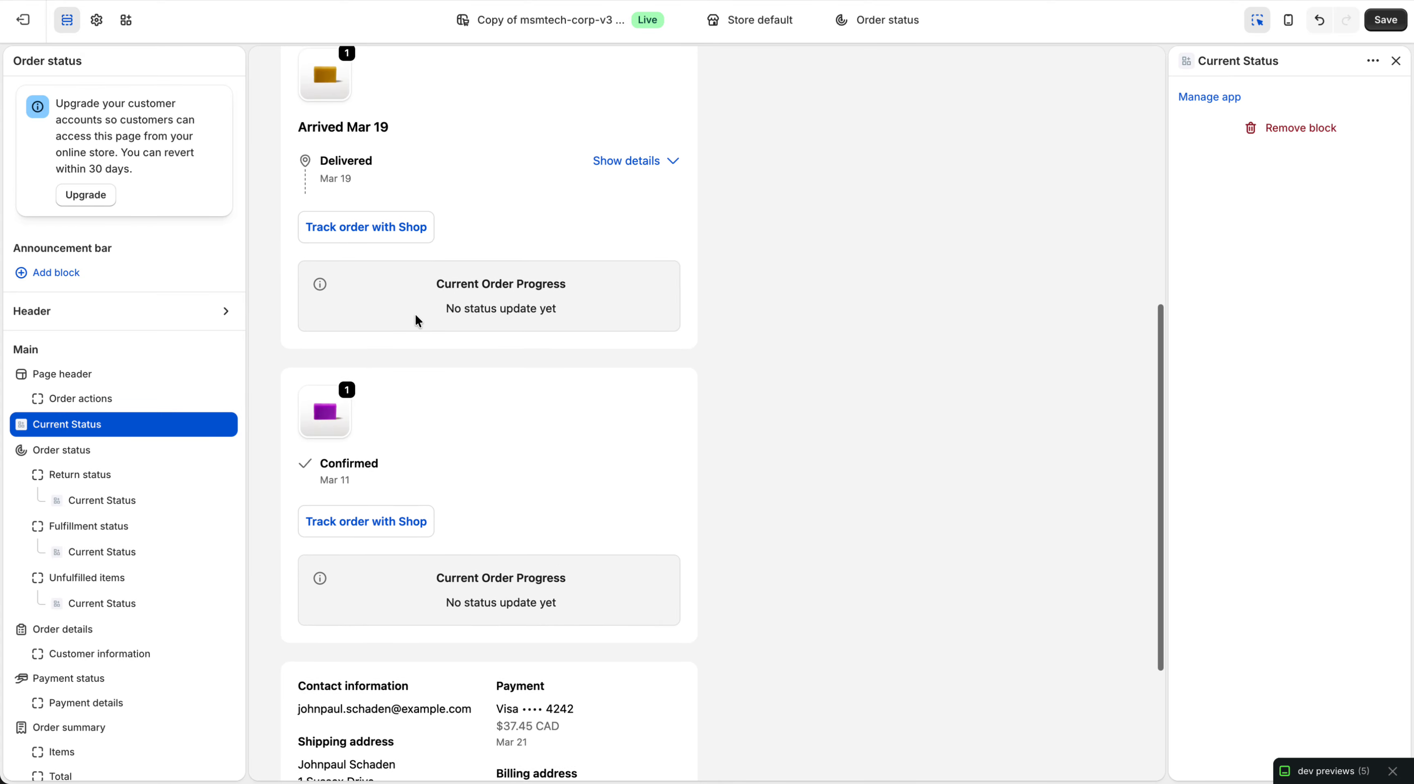
pyautogui.scroll(8, 416, 315)
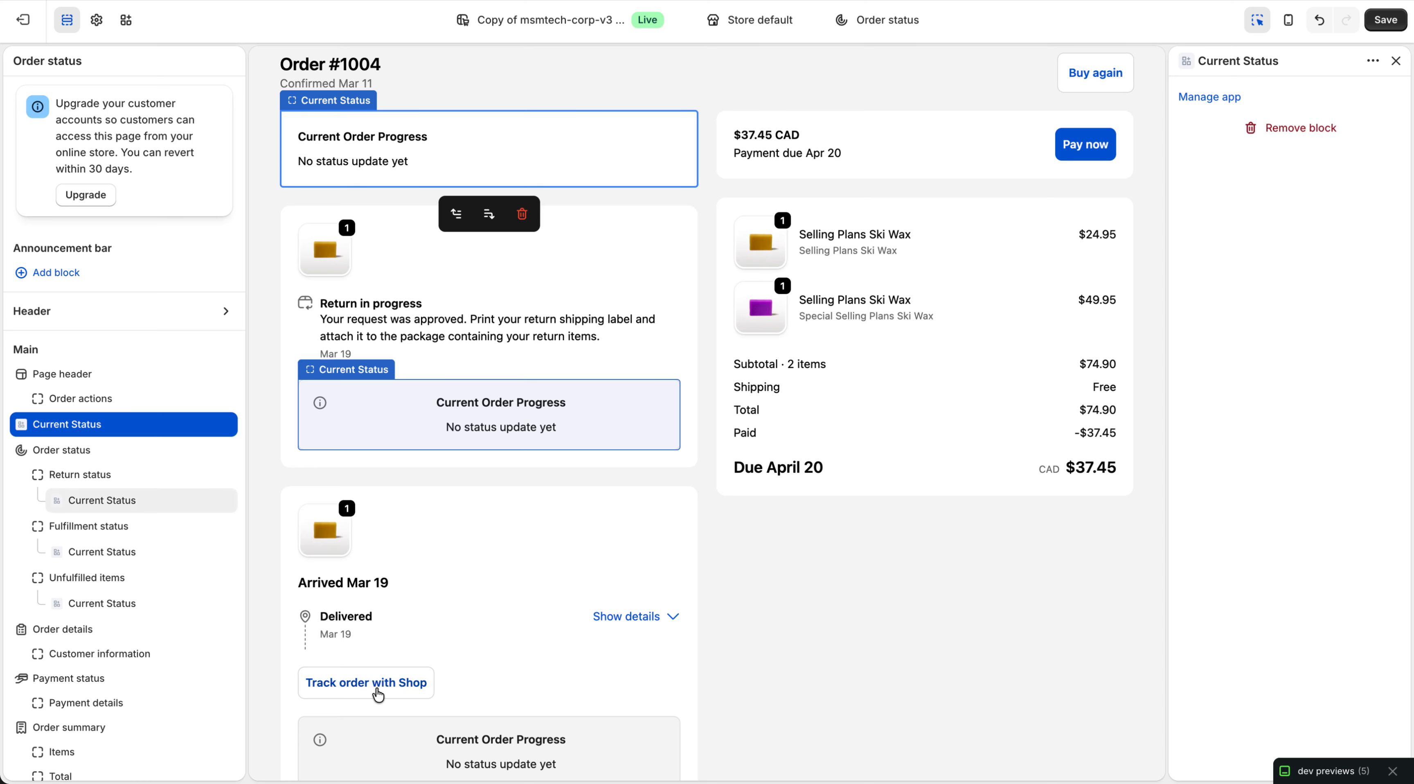
pyautogui.scroll(-8, 378, 695)
pyautogui.scroll(9, 372, 688)
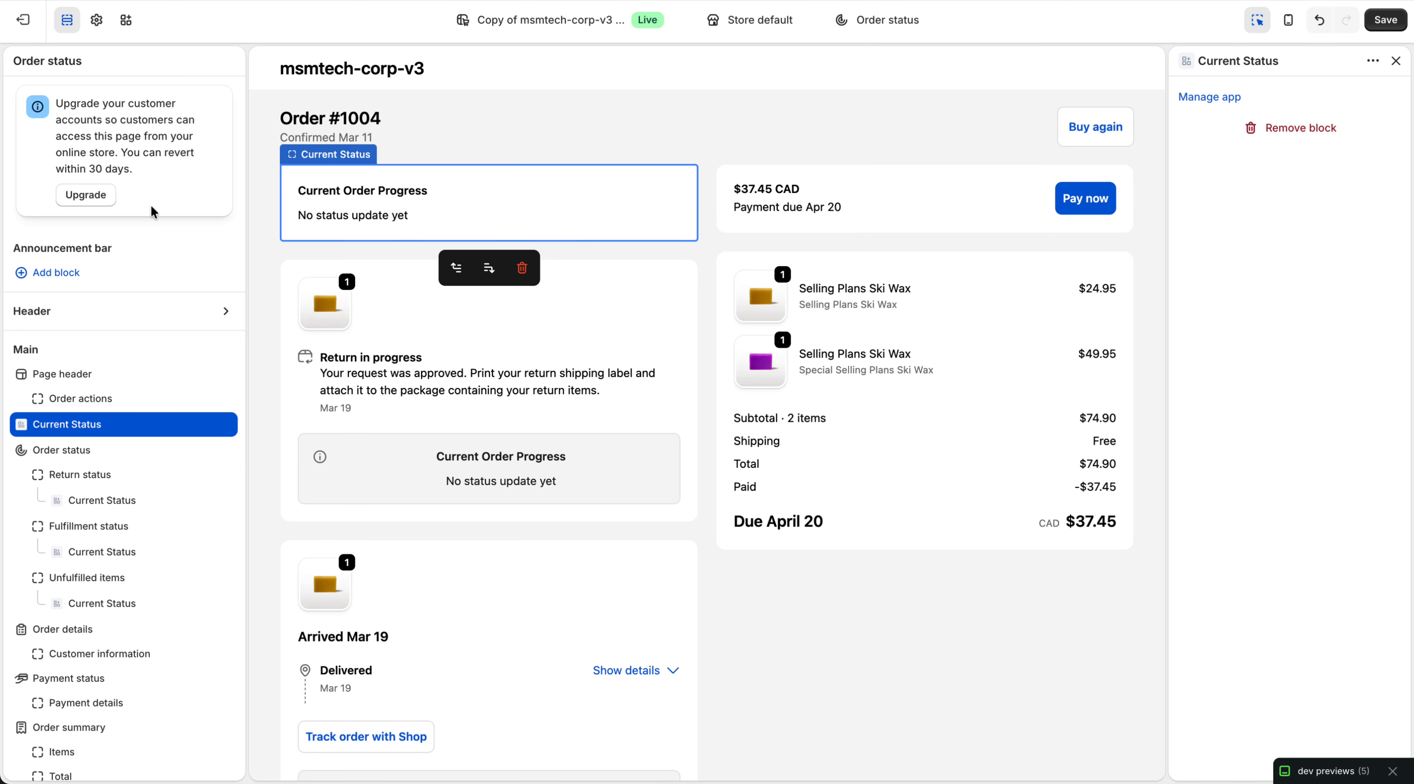
# Add the Order Status Timeline block from Ultimate Custom Order Status D to the Order status page
pyautogui.click(125, 21)
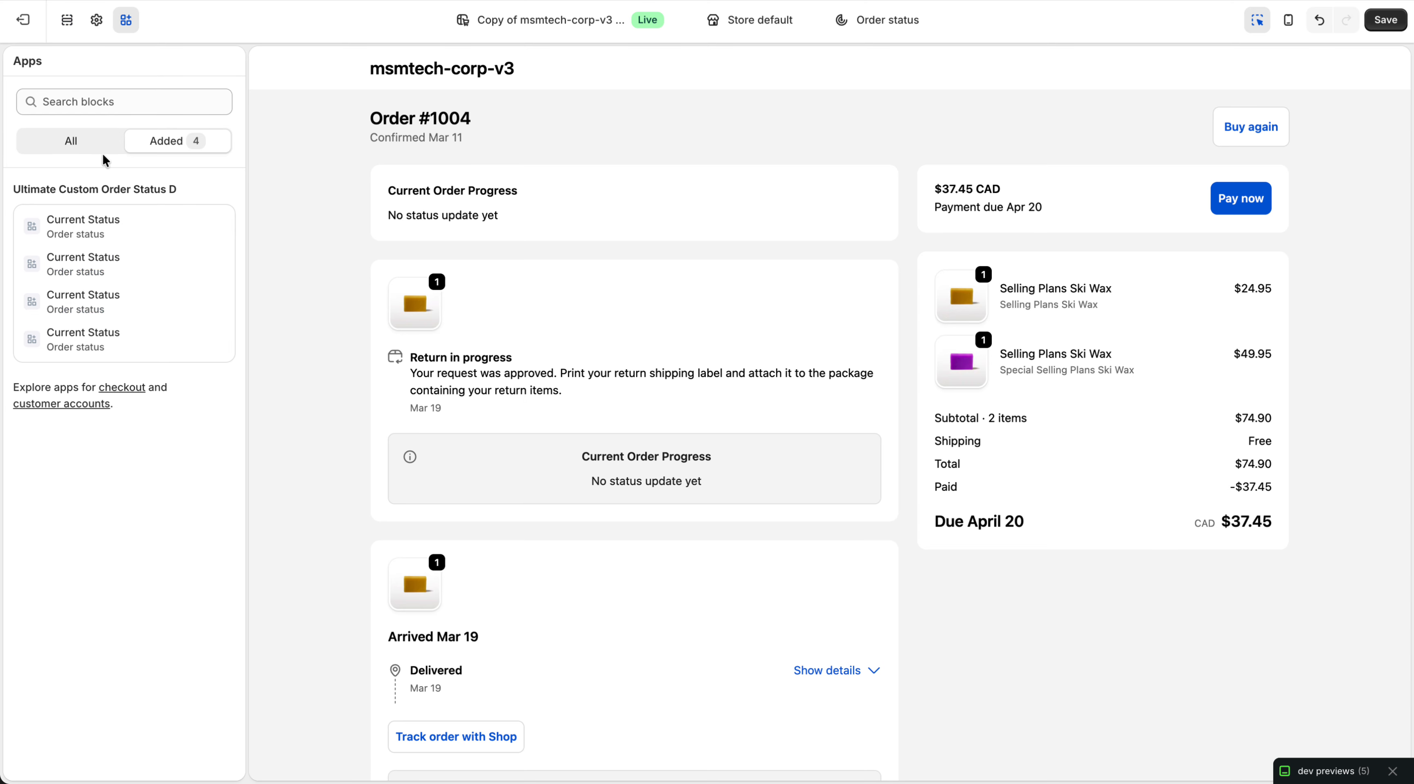
pyautogui.click(89, 153)
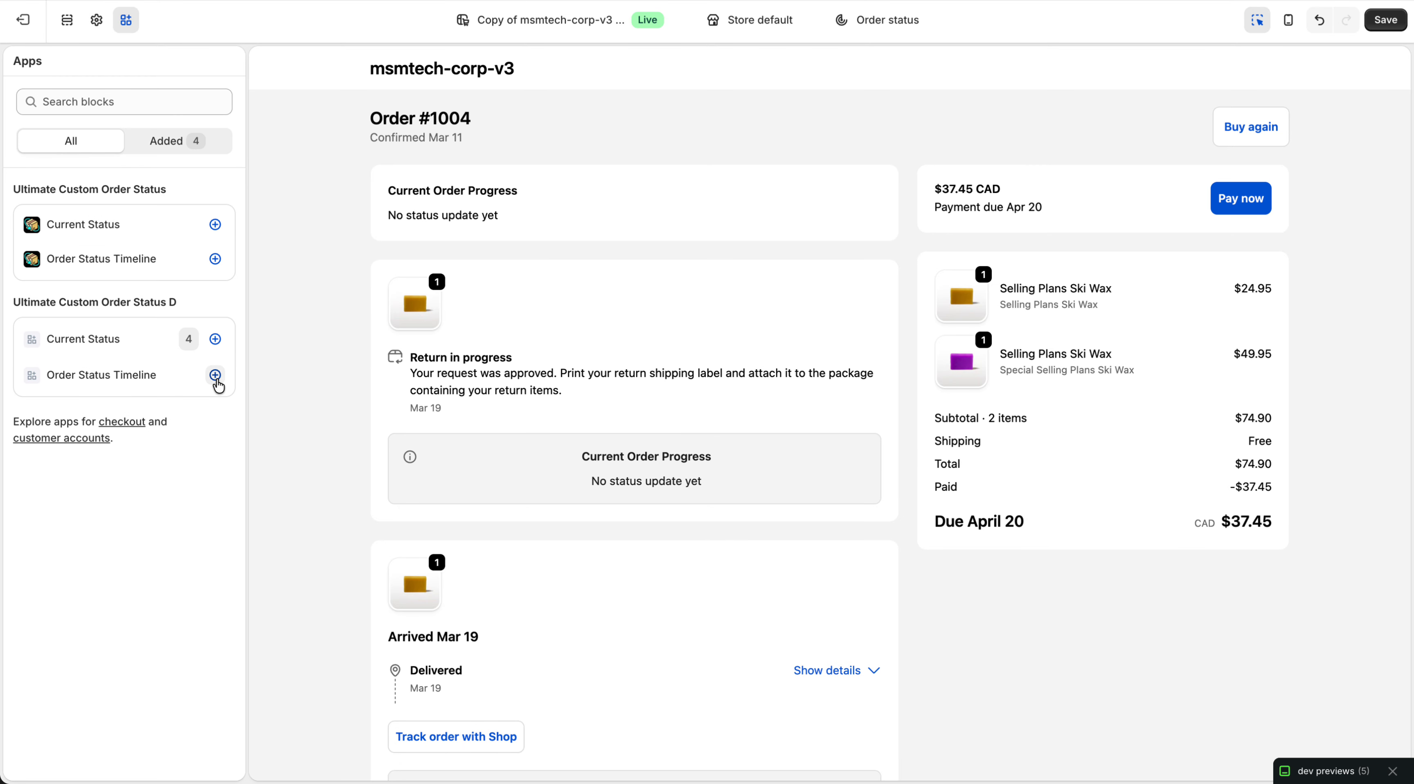
pyautogui.click(215, 376)
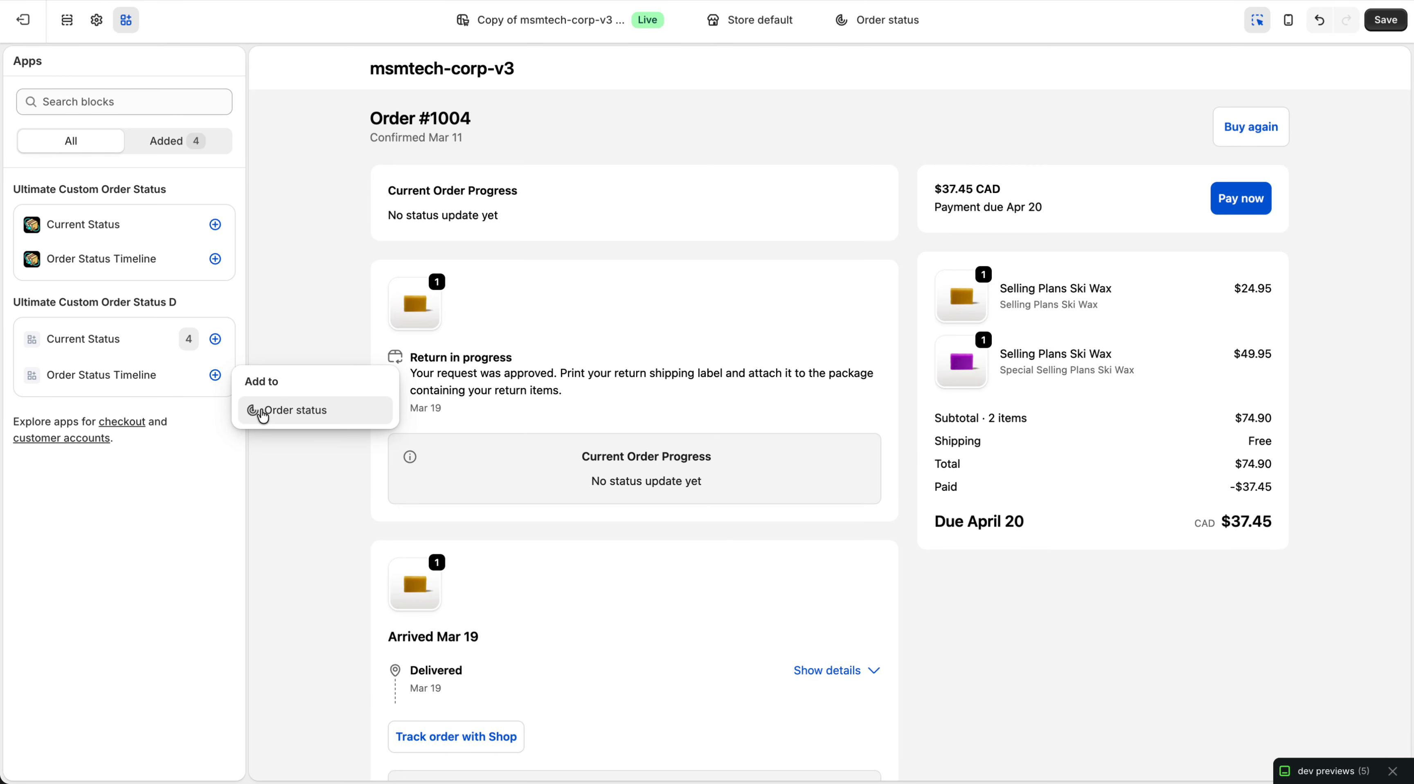
pyautogui.click(262, 409)
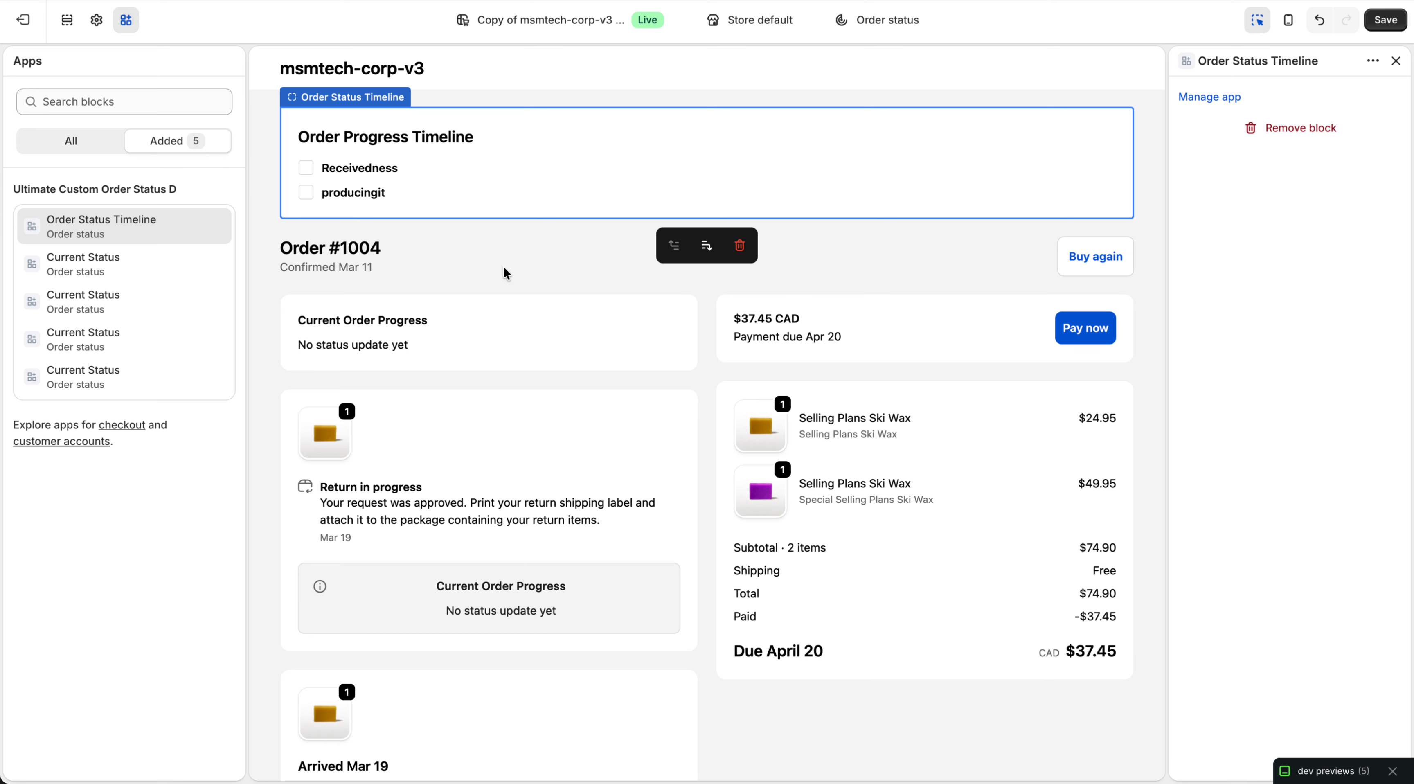
# Check the timeline and Current Status blocks throughout the order status page preview and save the customization
pyautogui.scroll(-10, 504, 265)
pyautogui.scroll(8, 504, 265)
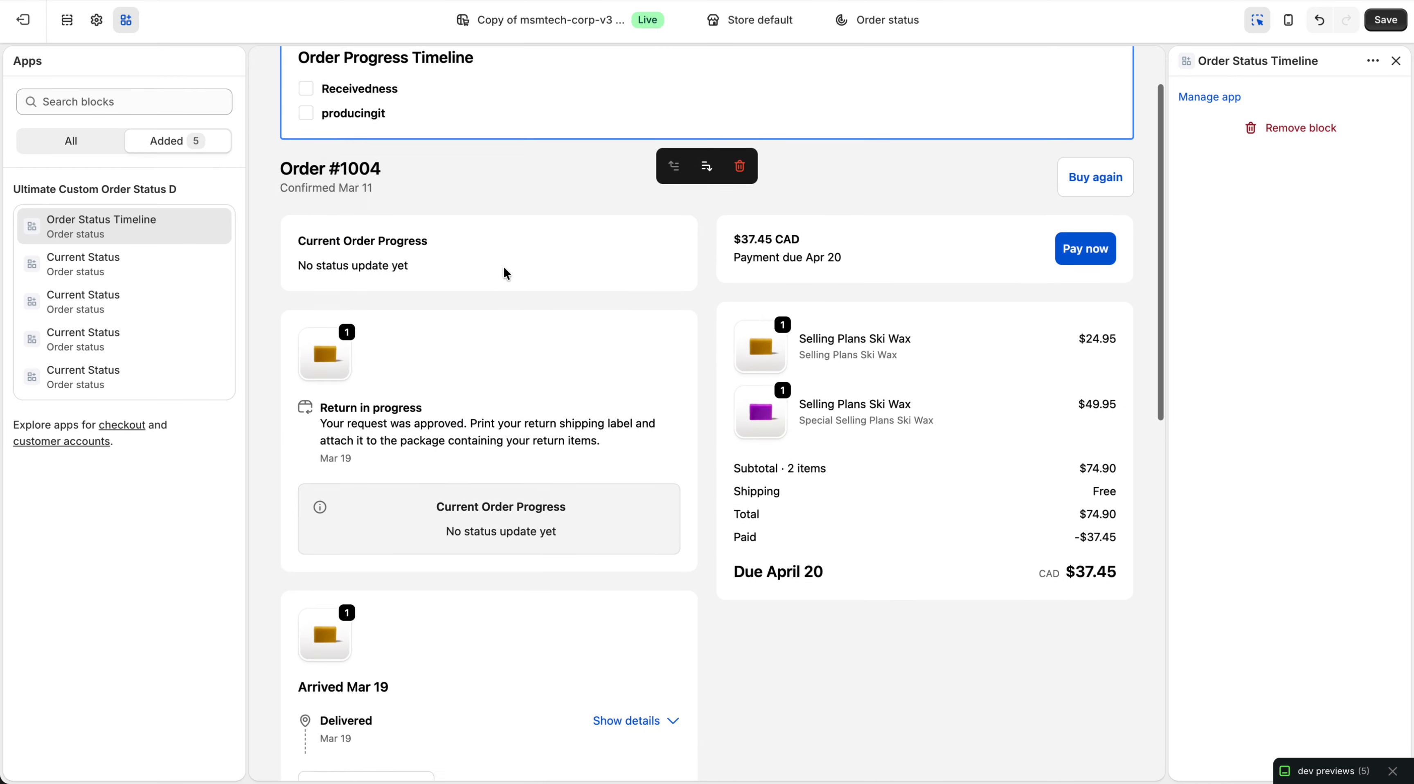
pyautogui.scroll(2, 504, 266)
pyautogui.scroll(-12, 504, 266)
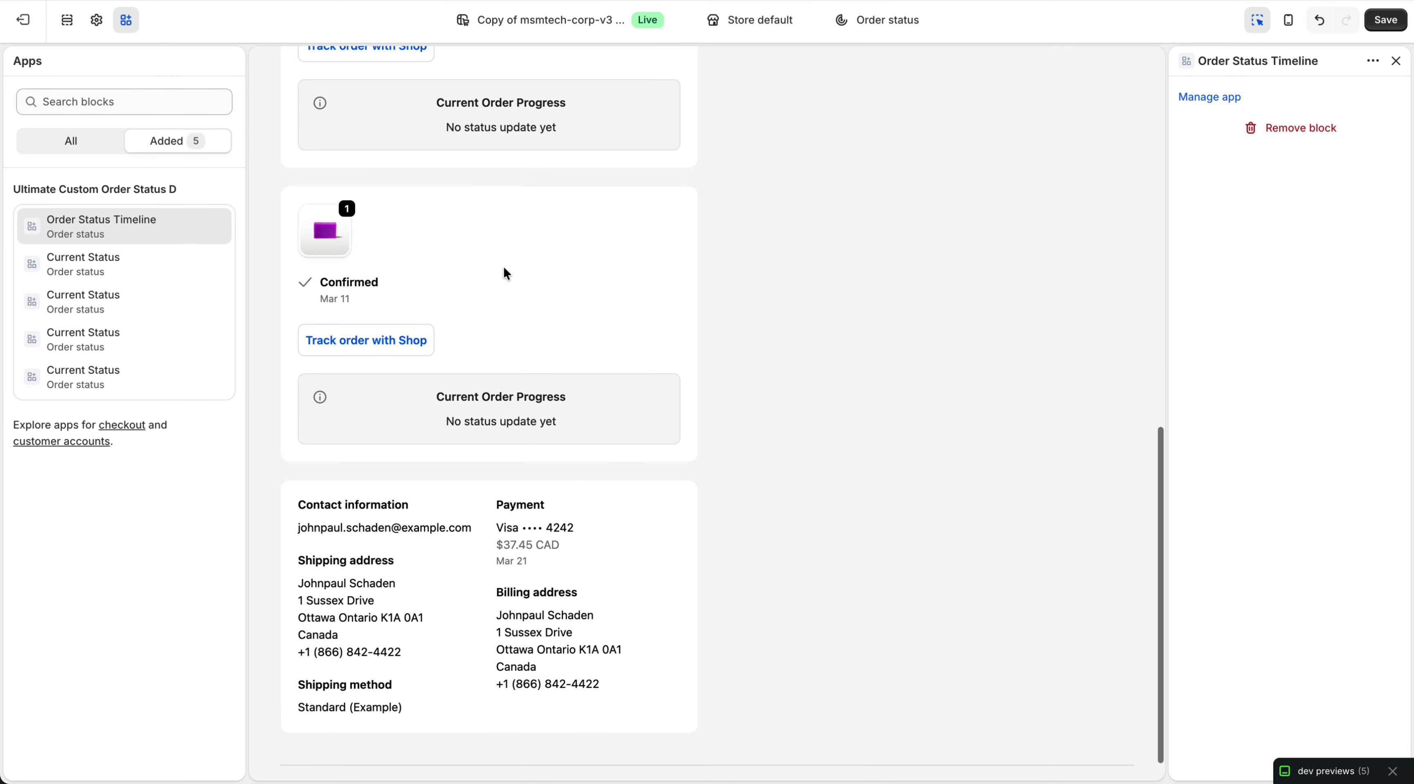
pyautogui.scroll(12, 504, 265)
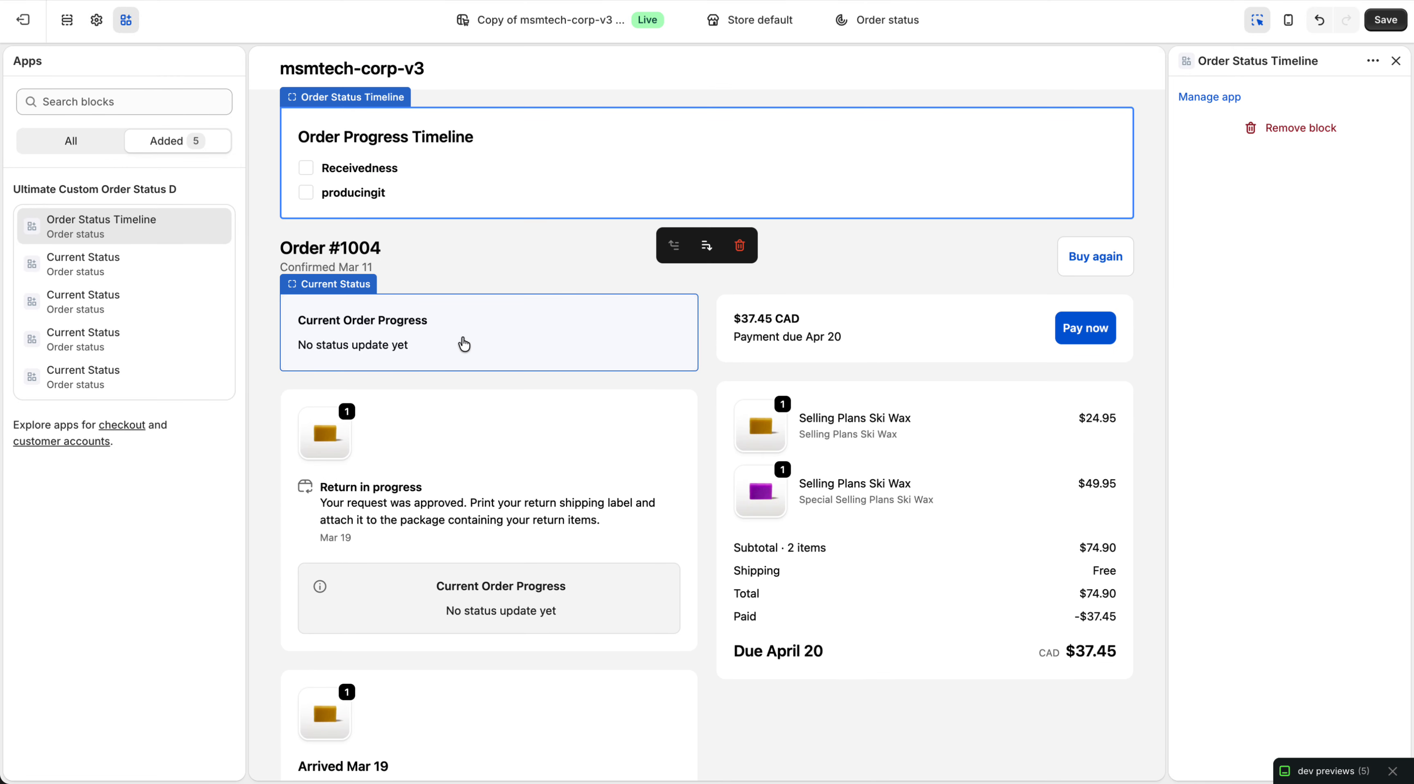
pyautogui.scroll(-8, 518, 563)
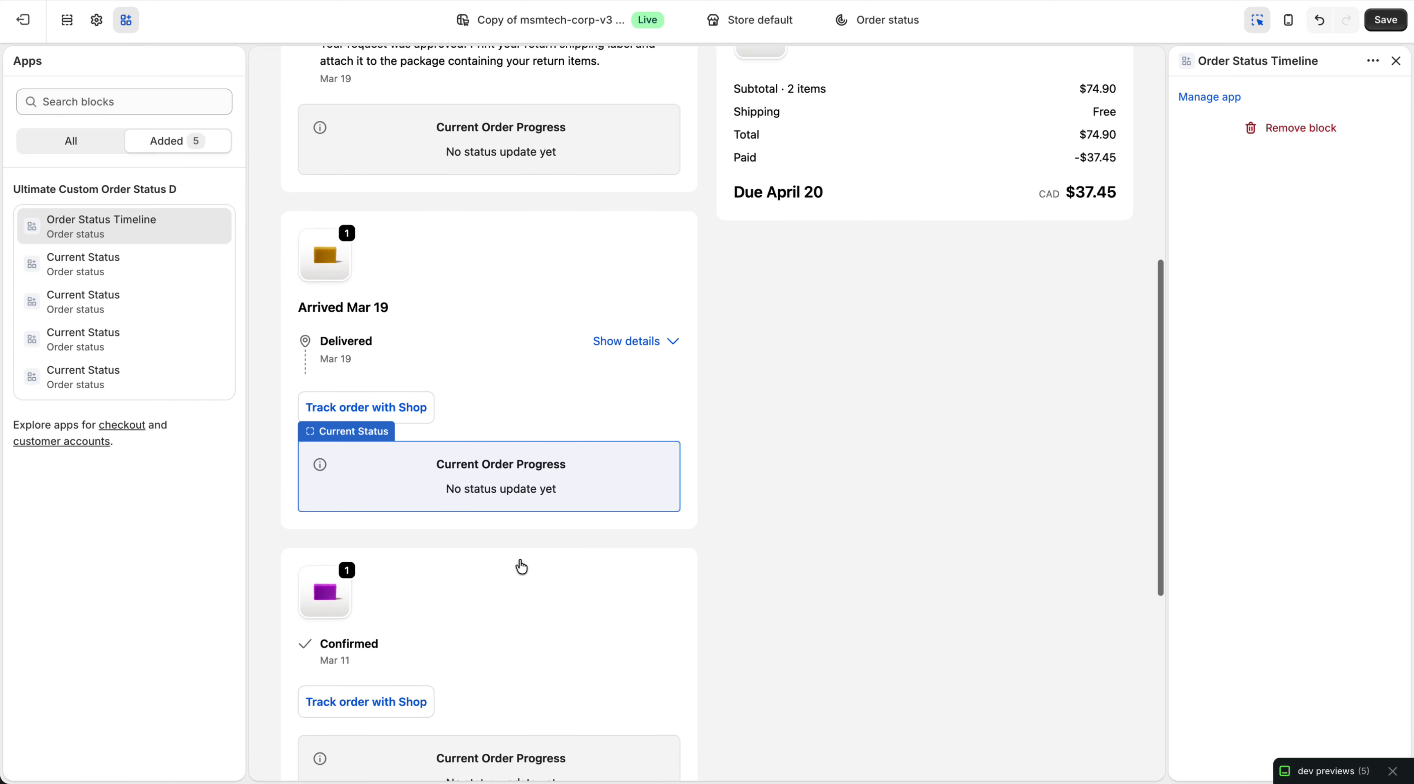
pyautogui.scroll(-4, 520, 561)
pyautogui.scroll(12, 519, 561)
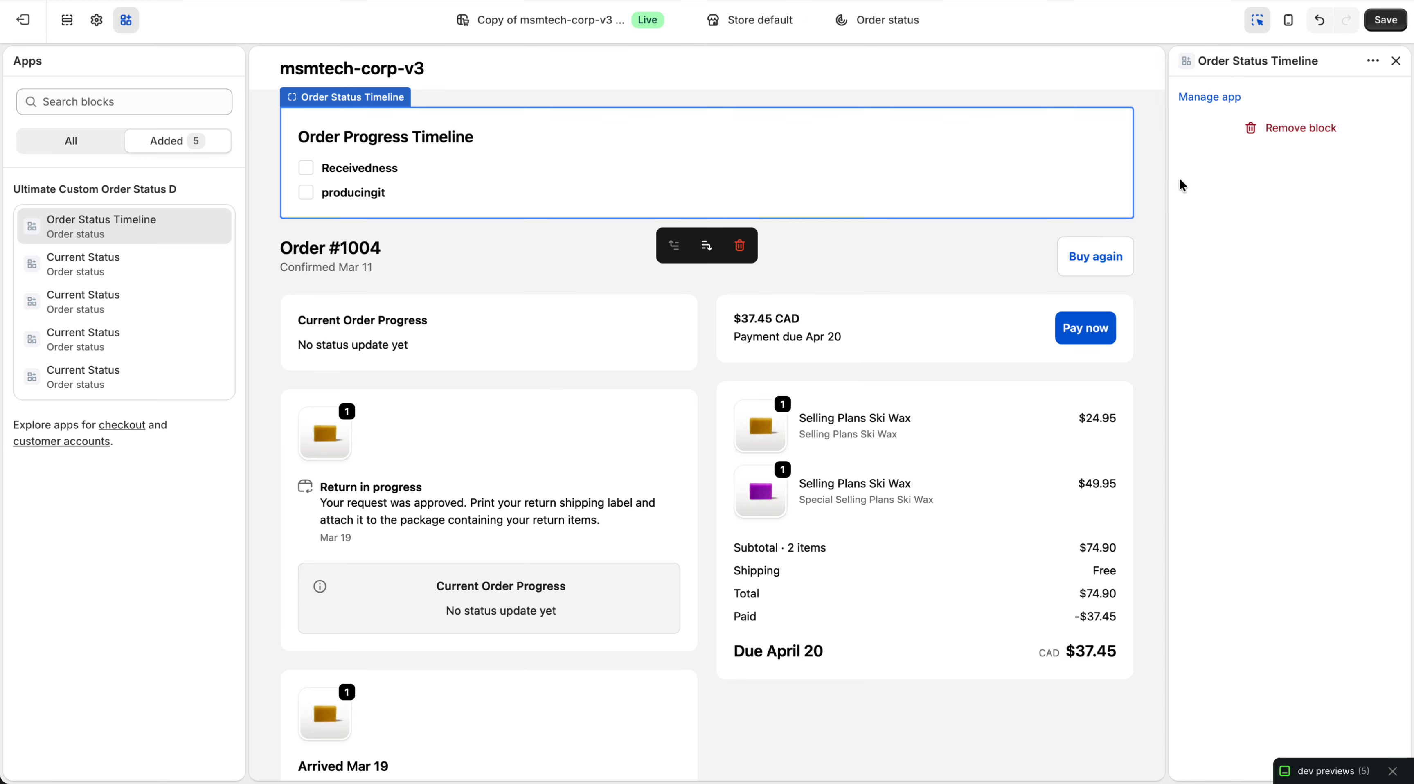
pyautogui.click(1388, 24)
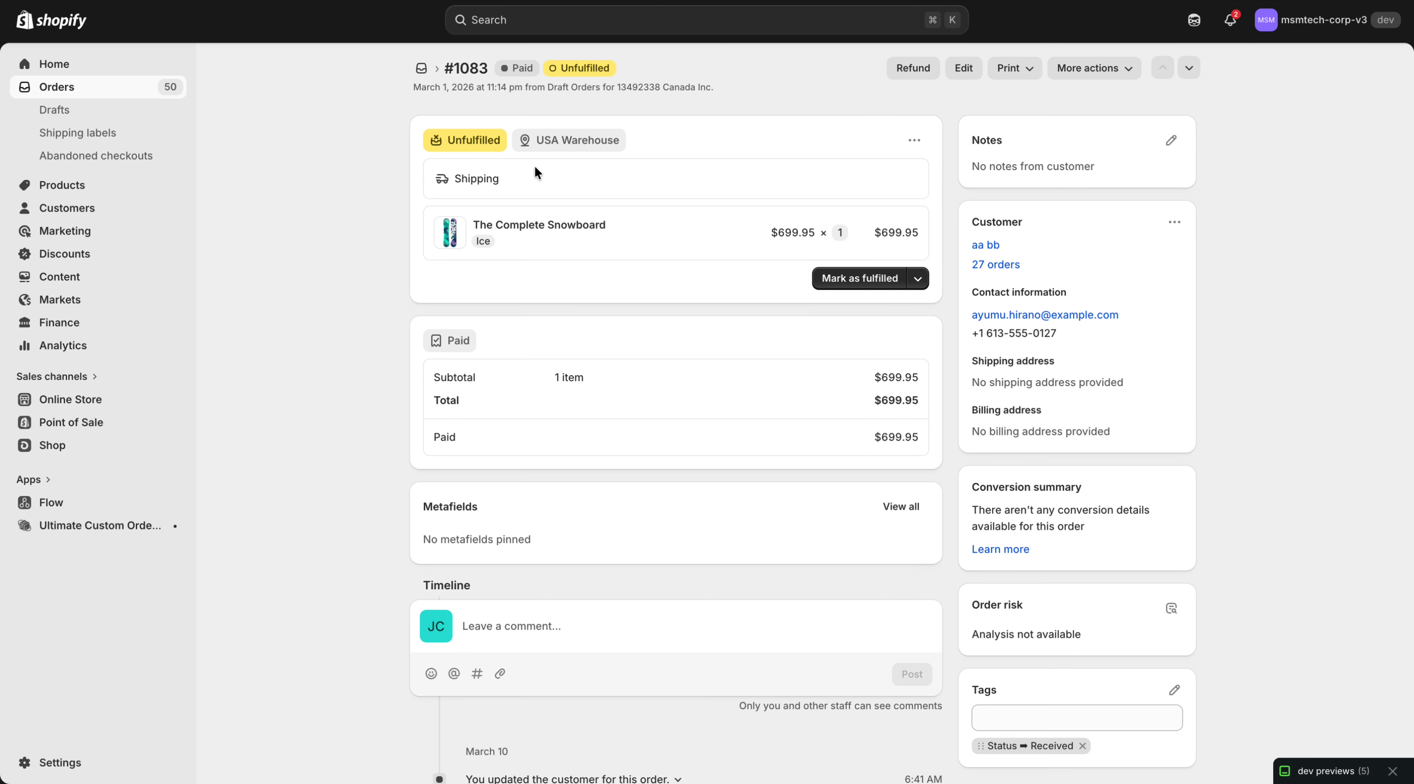
# Look up the option for viewing the order status page among the additional actions of the paid Complete Snowboard order
pyautogui.click(1114, 69)
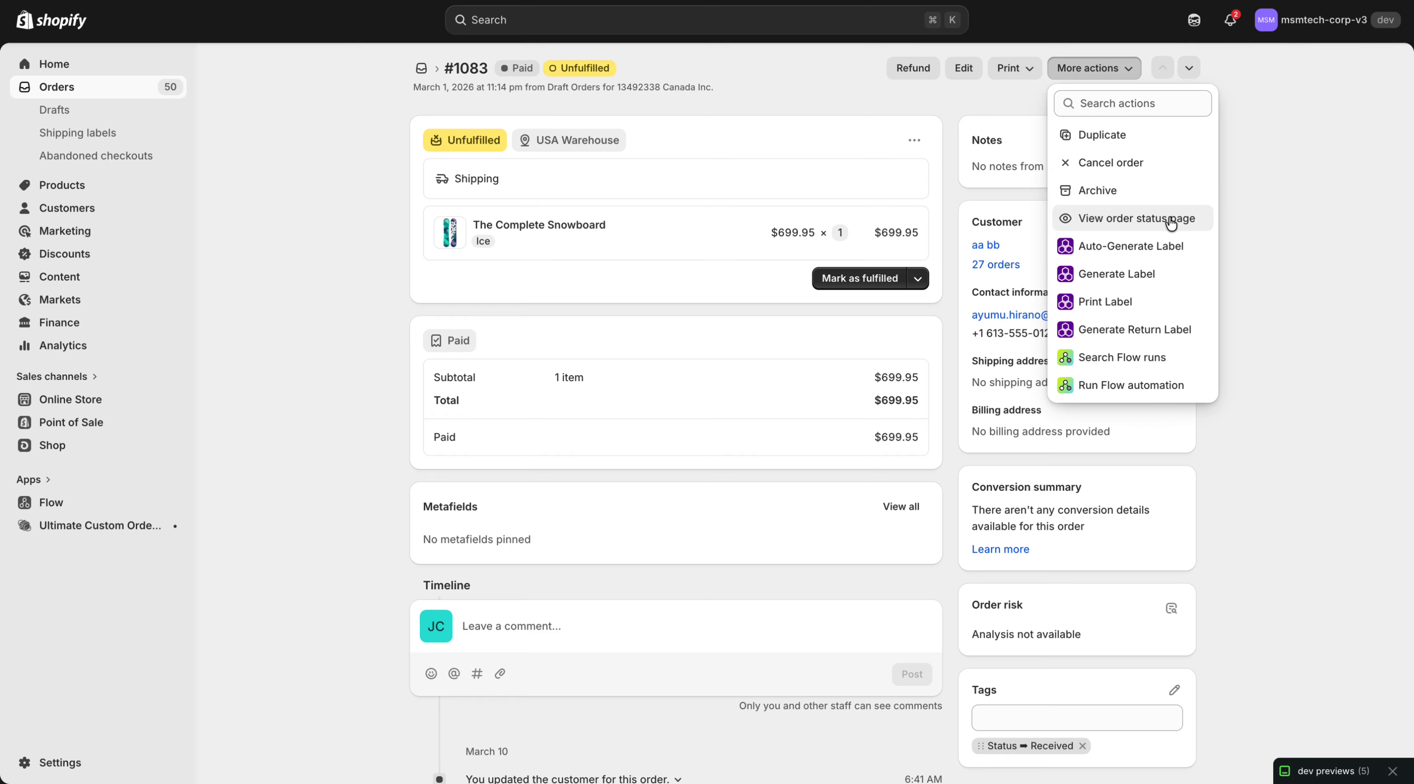
pyautogui.click(1334, 217)
pyautogui.click(1128, 70)
pyautogui.click(1333, 163)
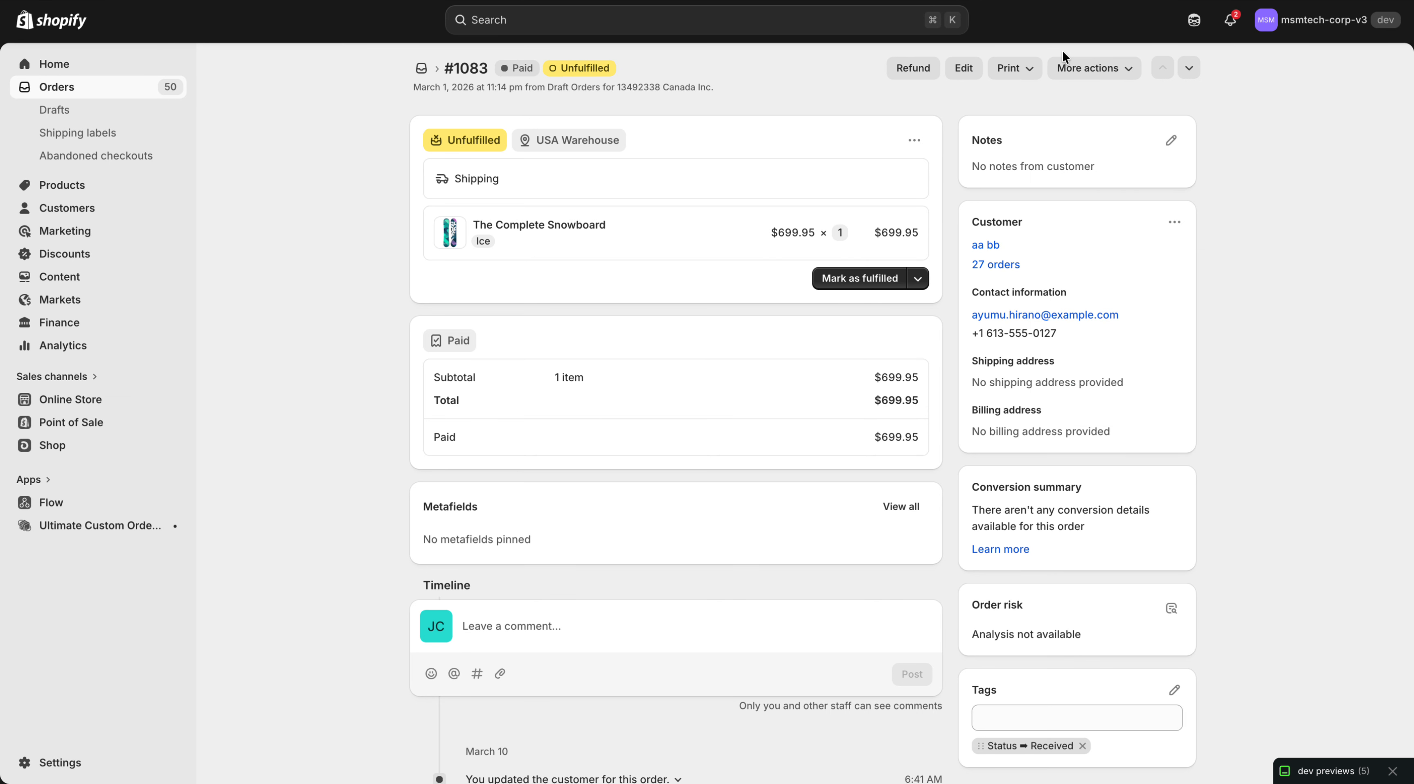